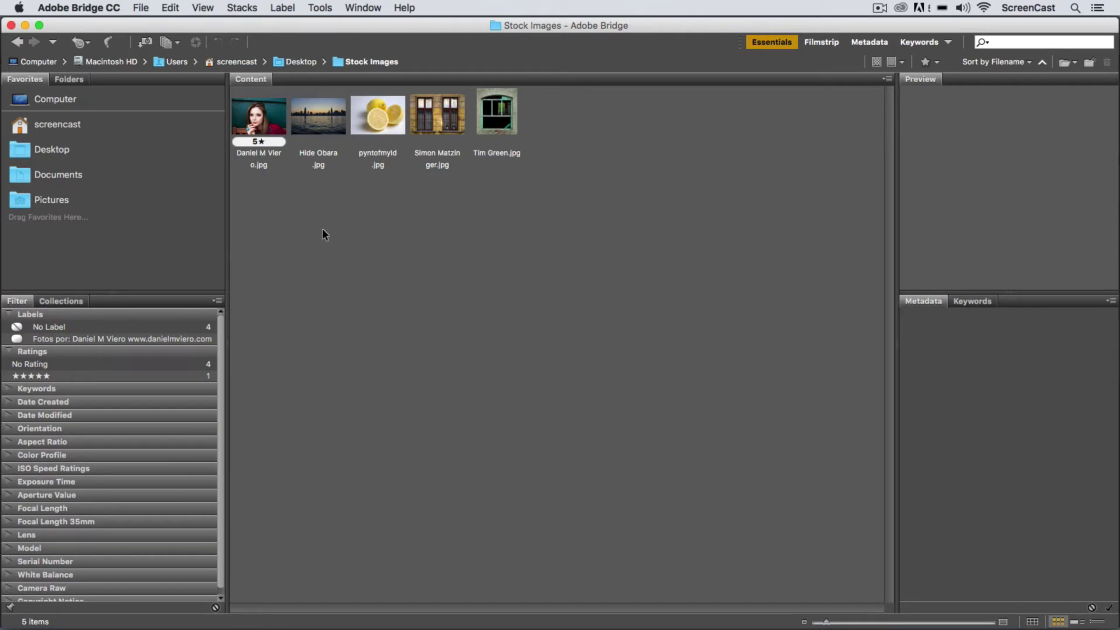
Close the Stock Images browser and return to Photoshop's Untitled1 skyline document
click(11, 25)
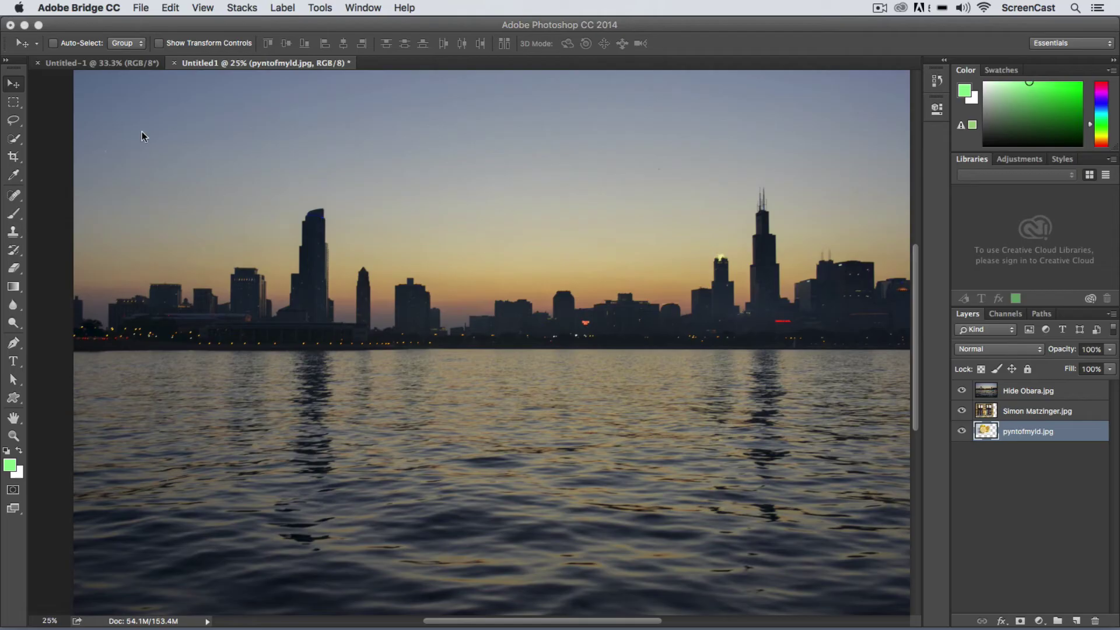
click(55, 100)
click(63, 8)
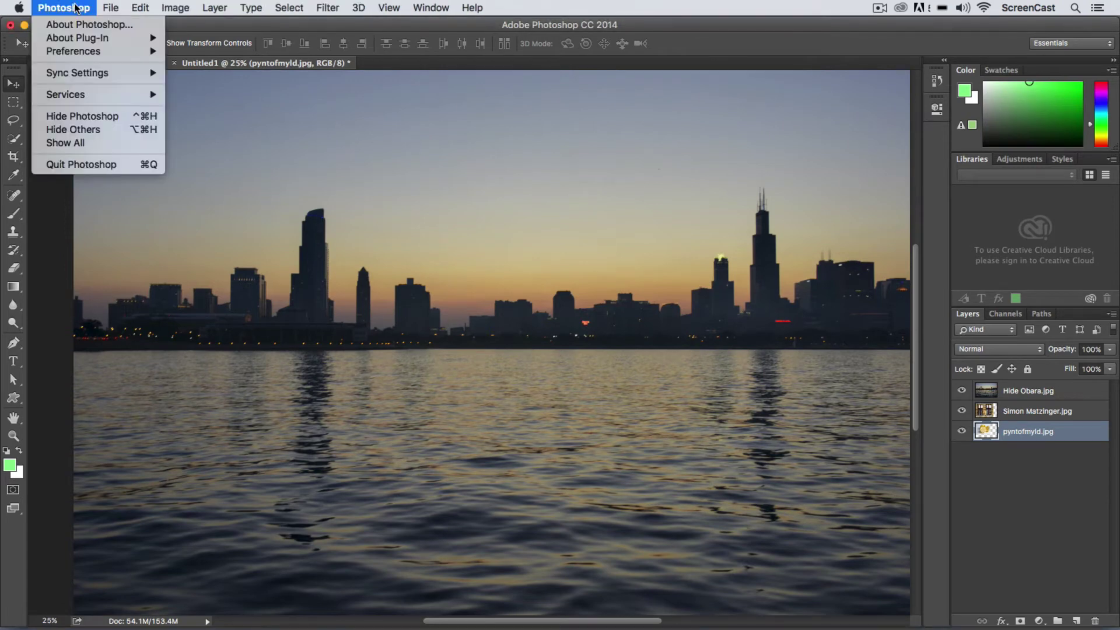
In Bridge, load all five Desktop/Stock Images photos into one new Photoshop document as layers
mouse_move(111, 8)
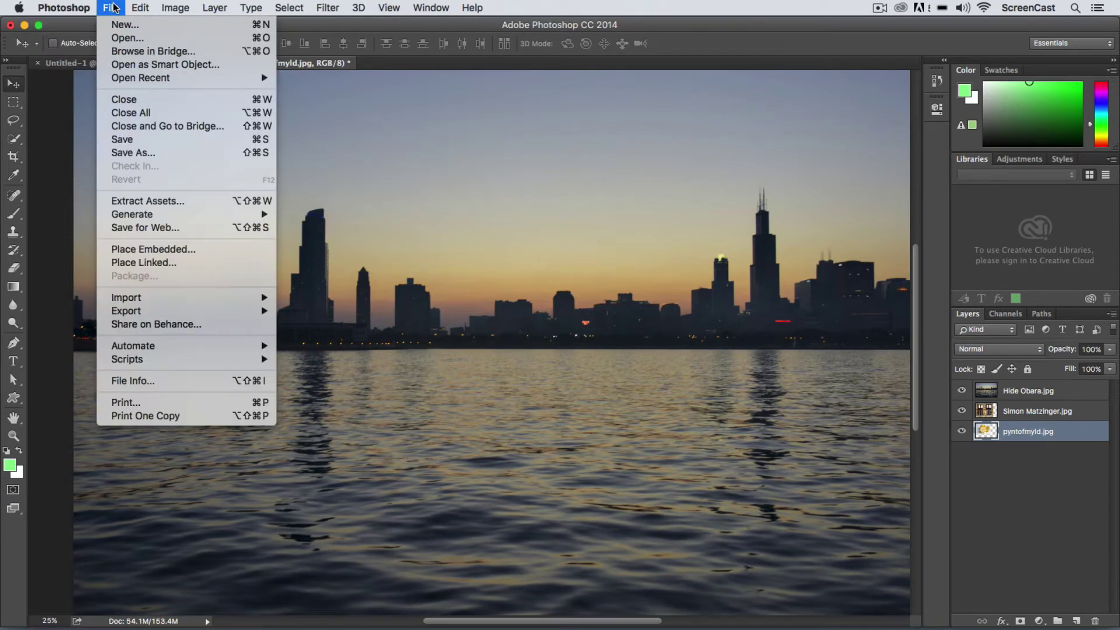
click(143, 52)
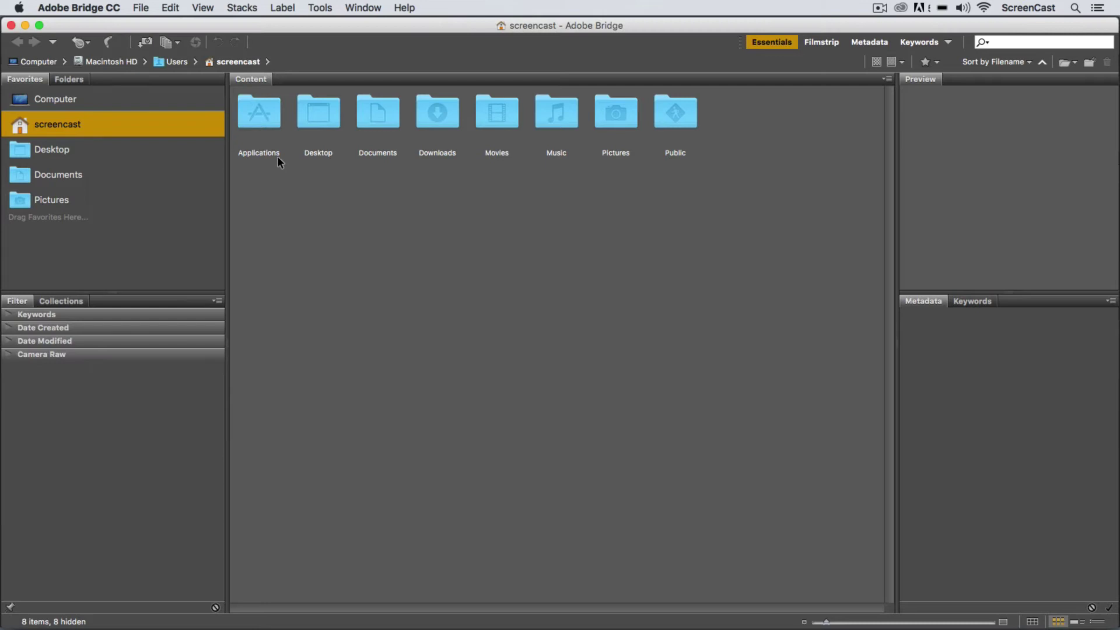
double_click(318, 112)
click(266, 117)
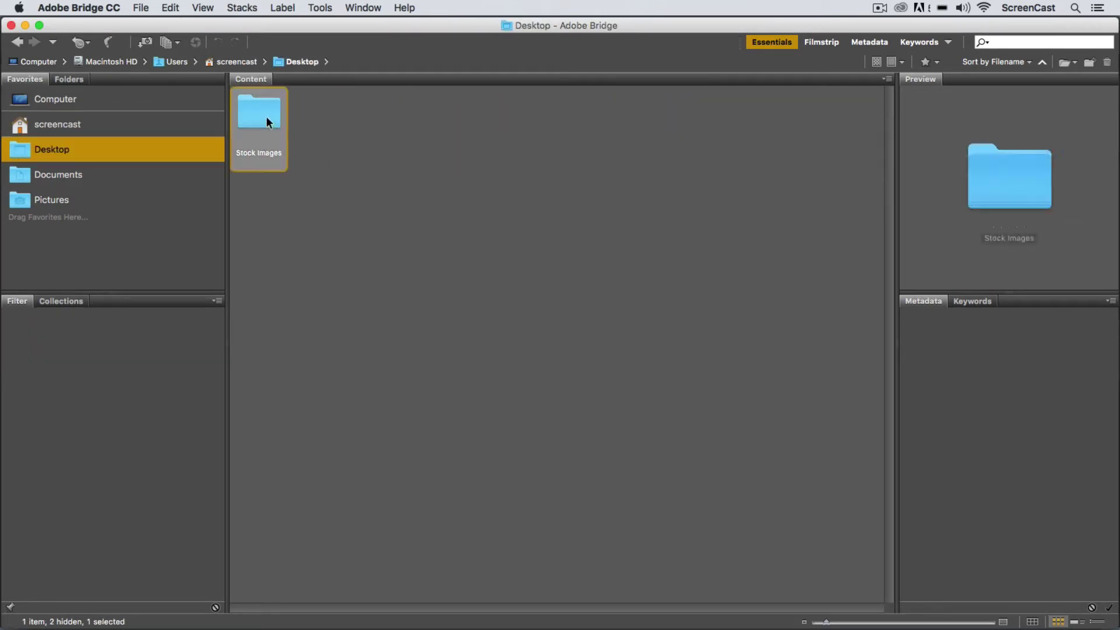
double_click(266, 117)
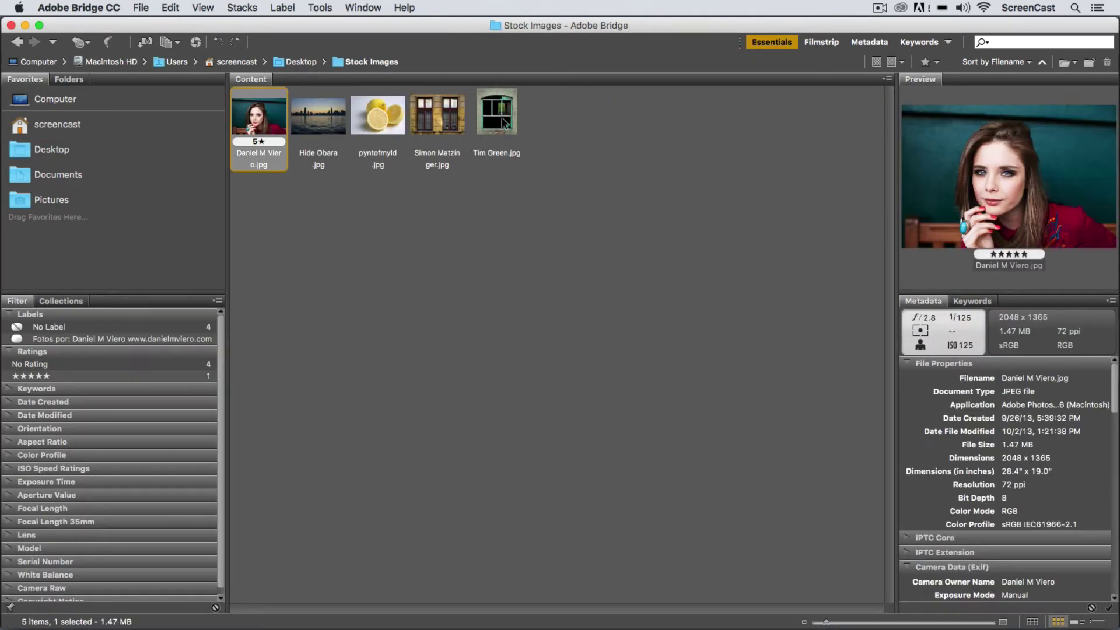
shift+click(503, 122)
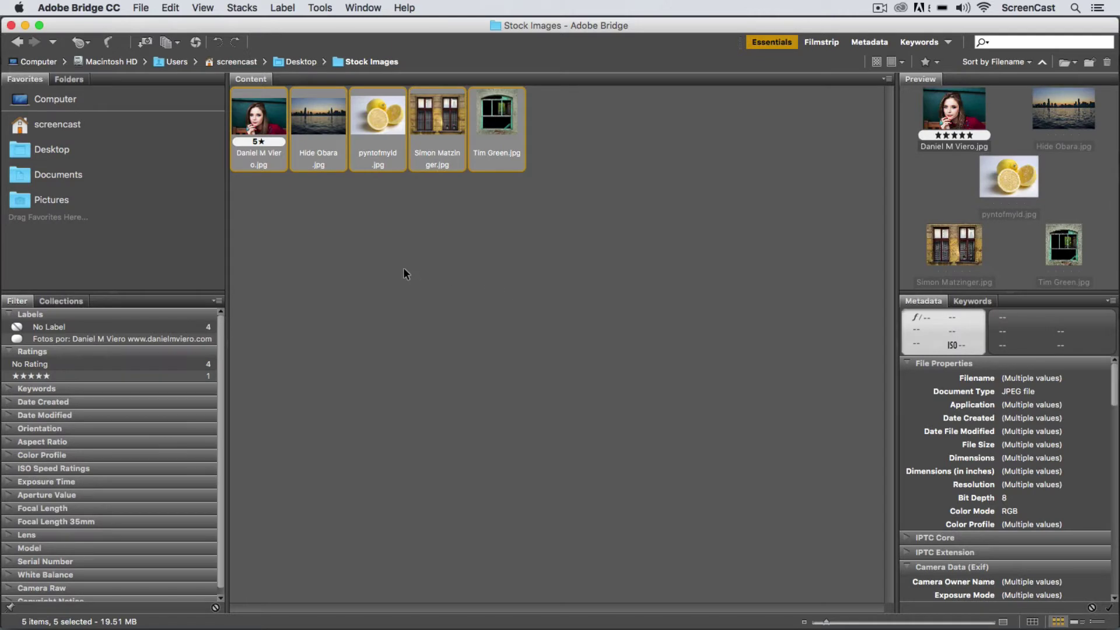
click(320, 7)
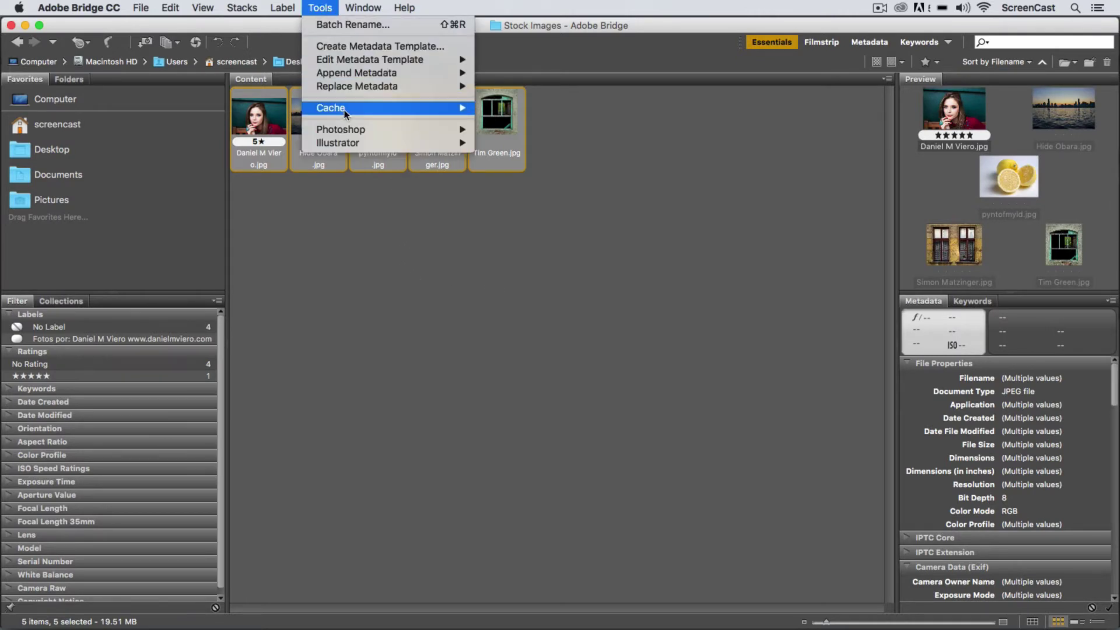
mouse_move(349, 129)
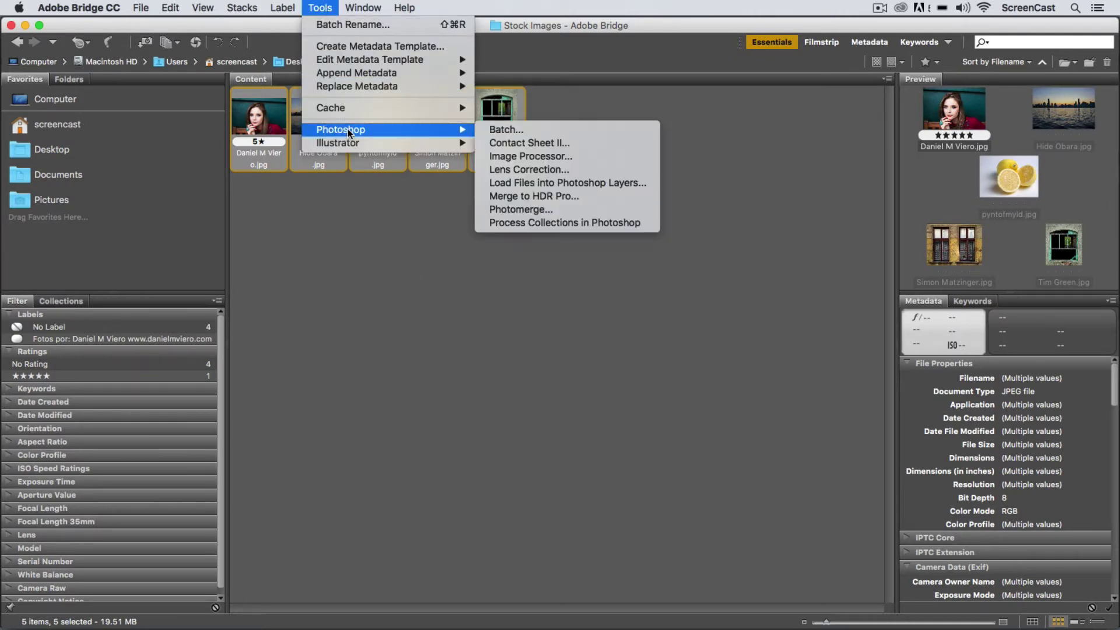
click(537, 183)
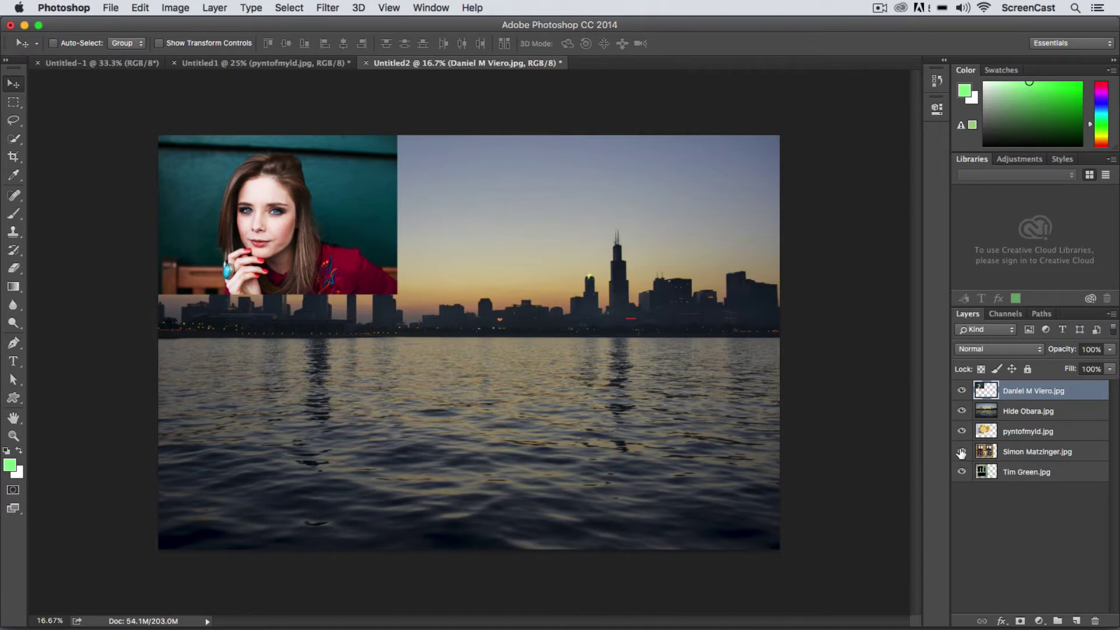
click(961, 390)
click(961, 411)
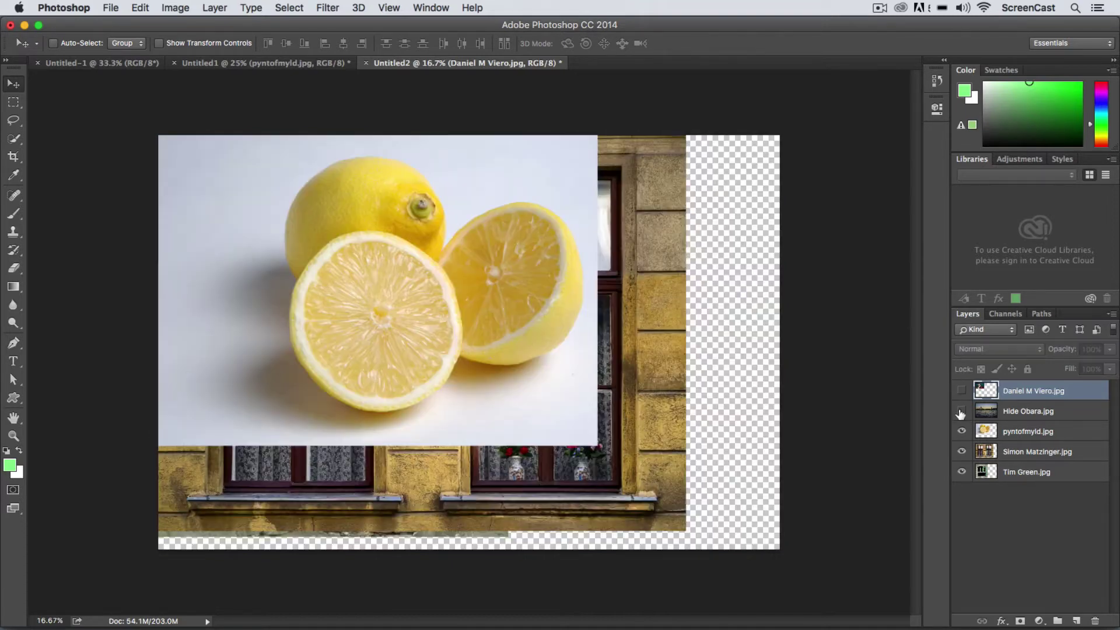
click(961, 411)
click(961, 390)
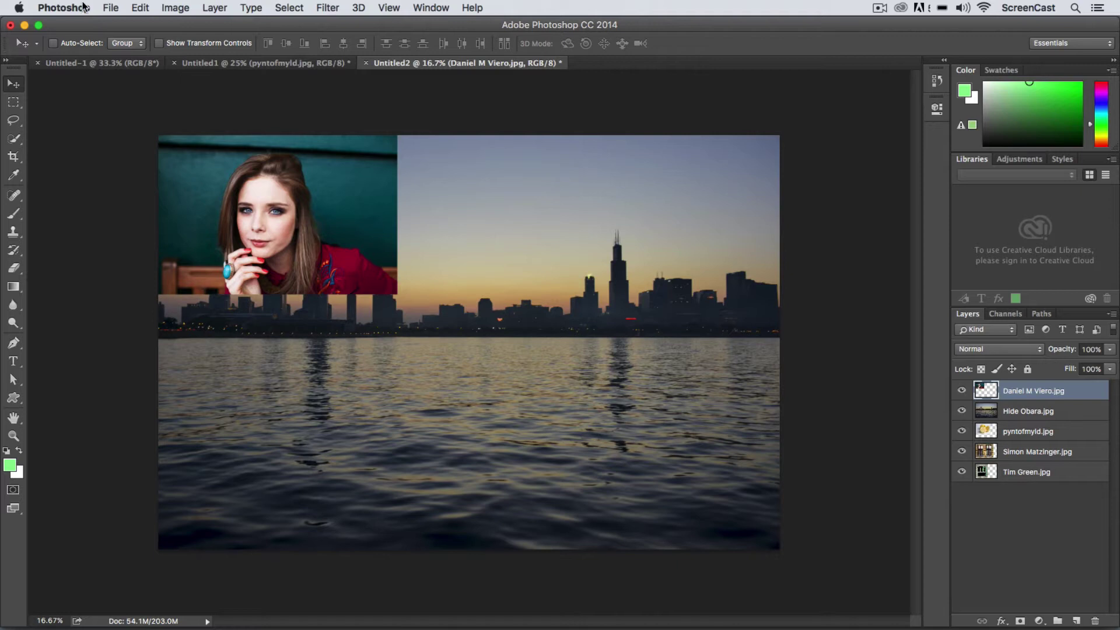
click(111, 7)
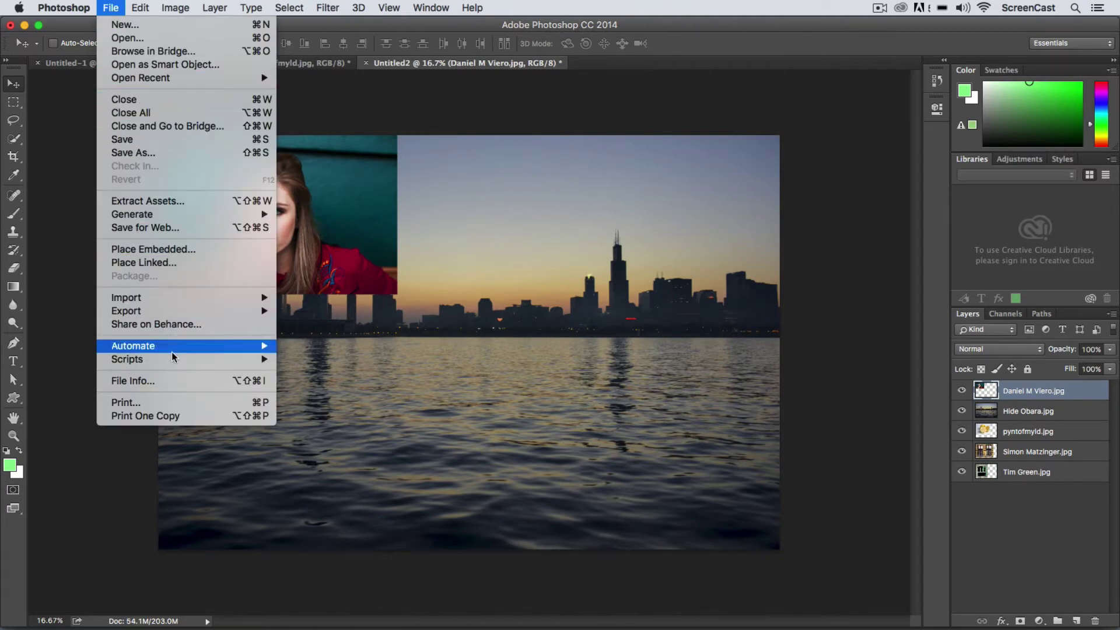
mouse_move(175, 359)
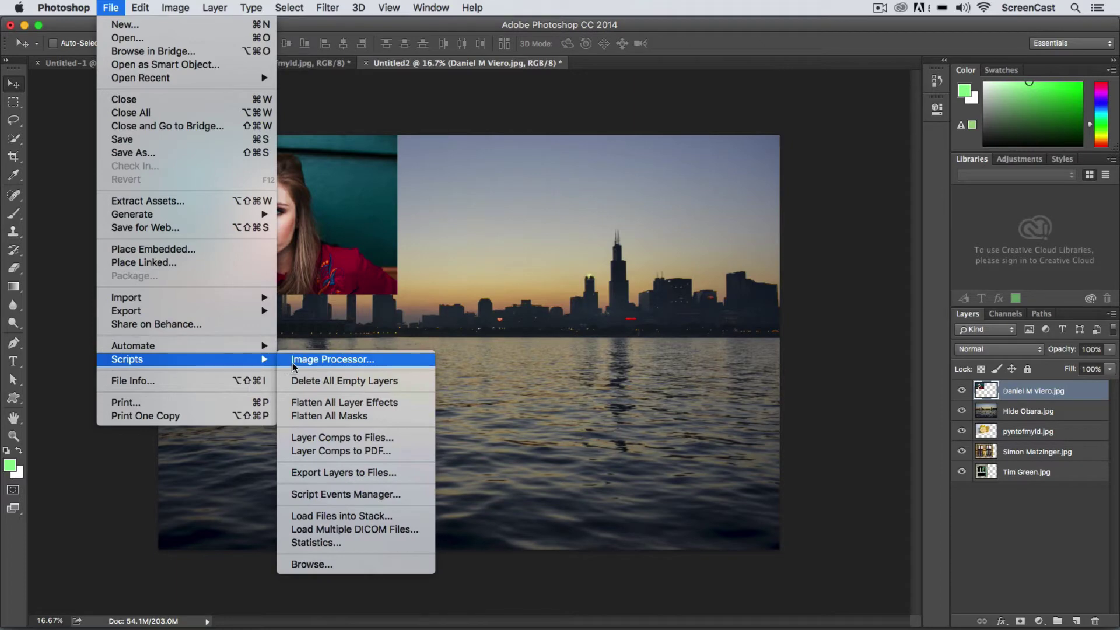
click(357, 516)
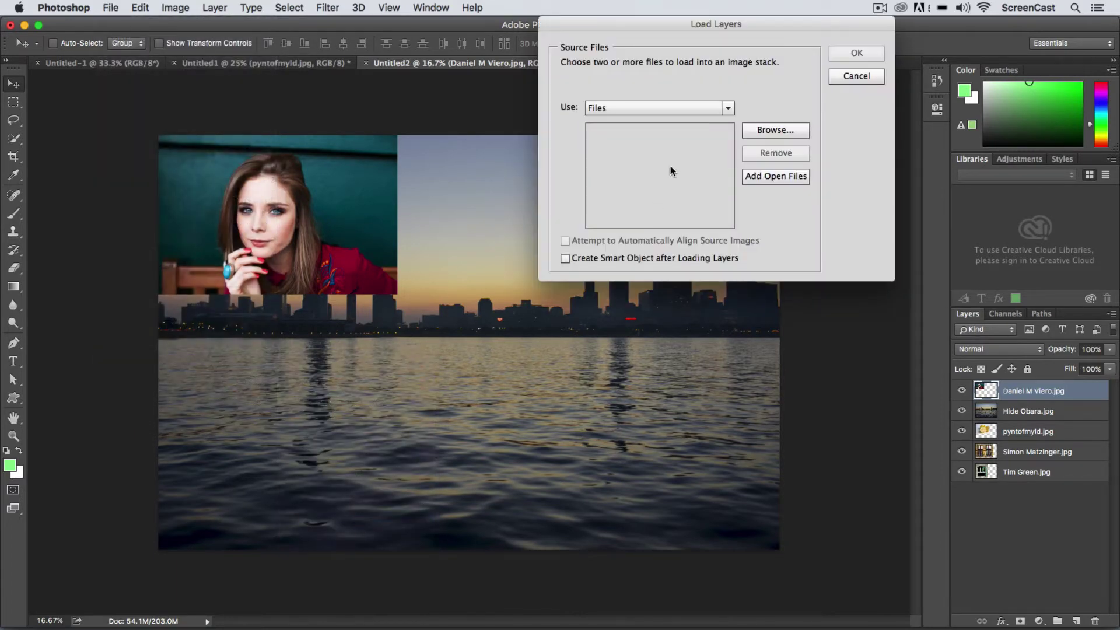
click(771, 130)
click(682, 187)
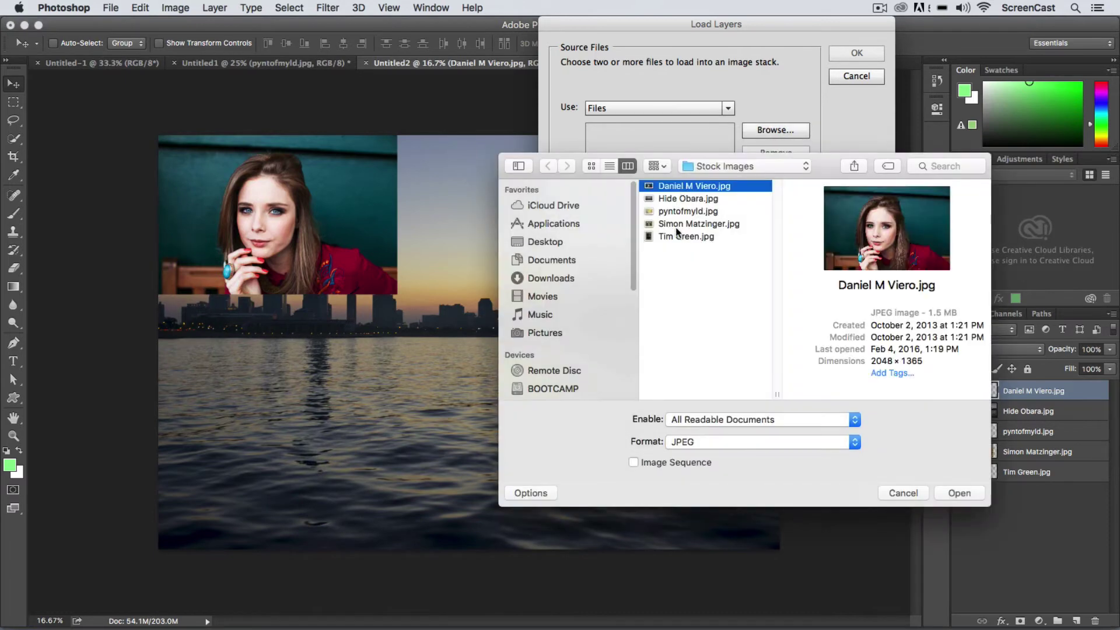
shift+click(681, 237)
click(957, 493)
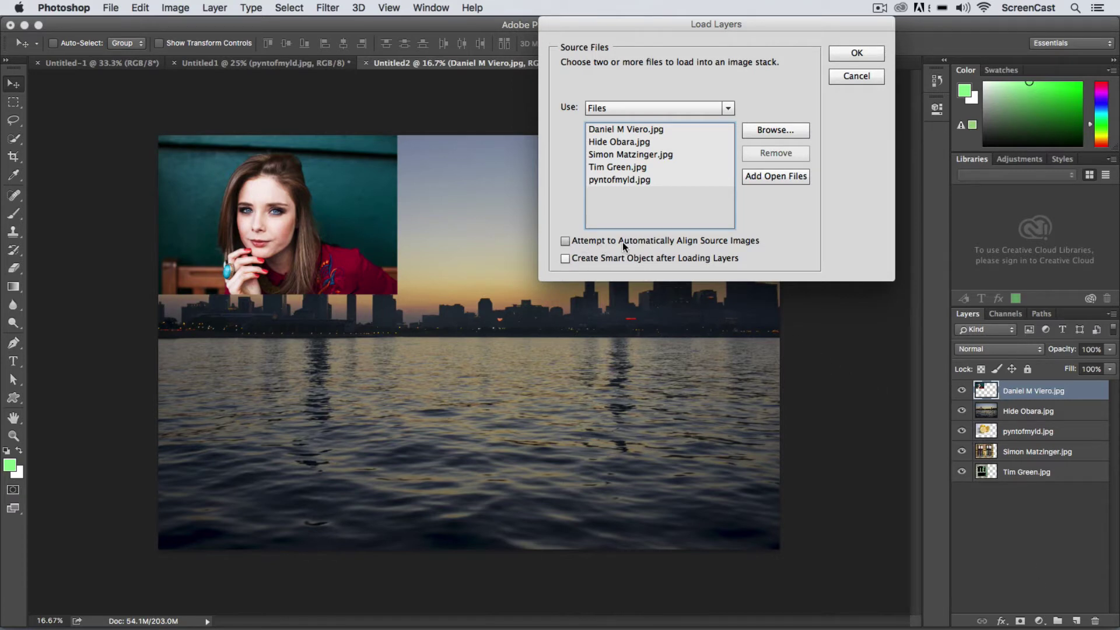
click(856, 76)
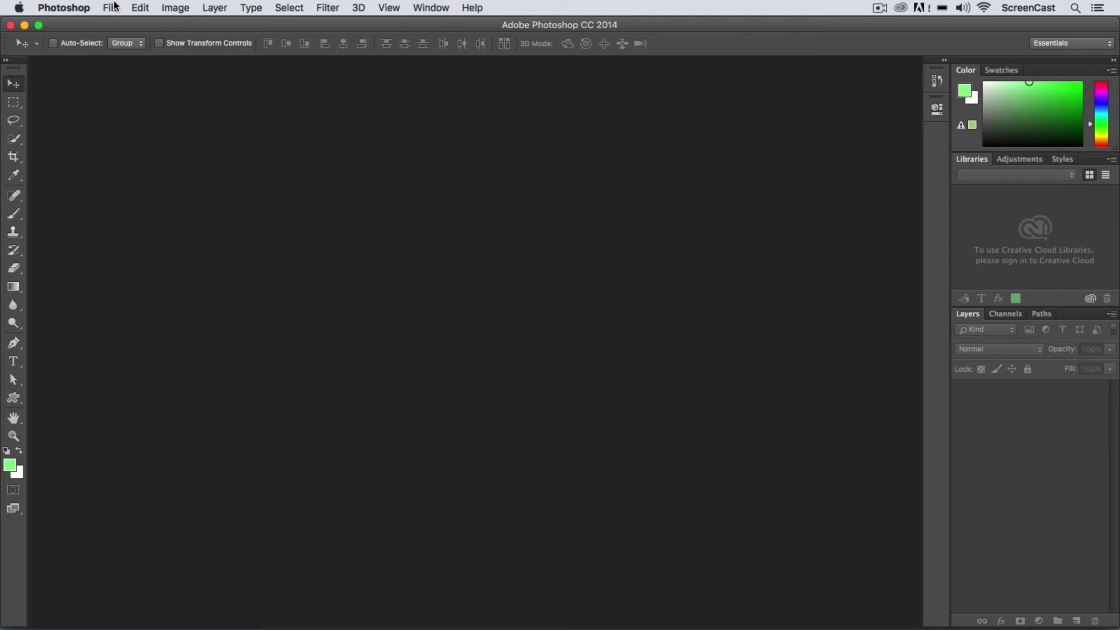
click(114, 6)
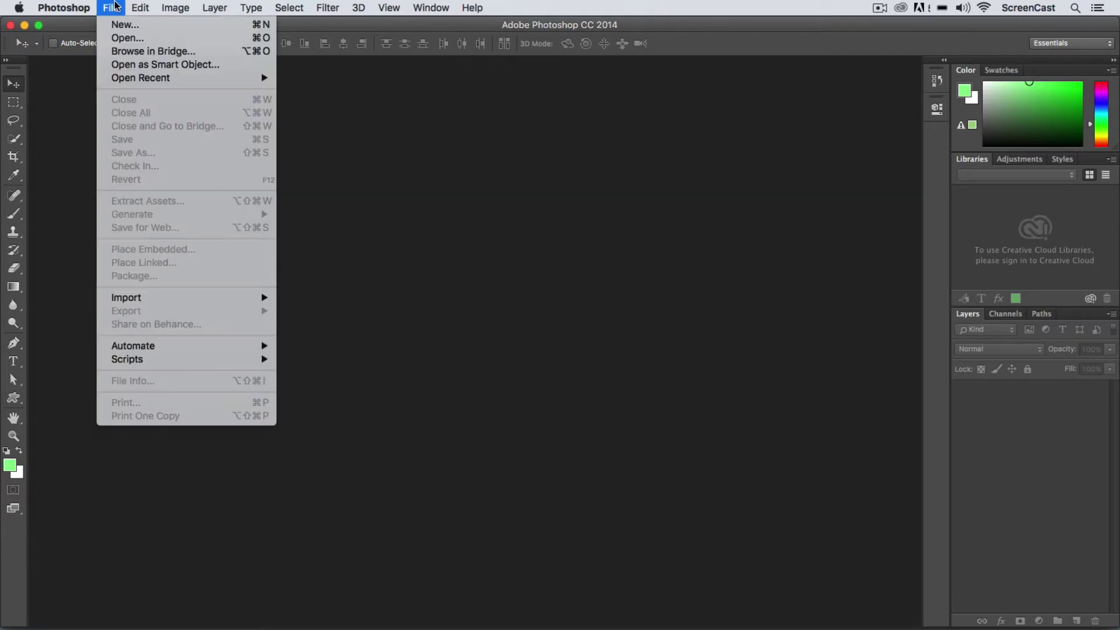
click(123, 38)
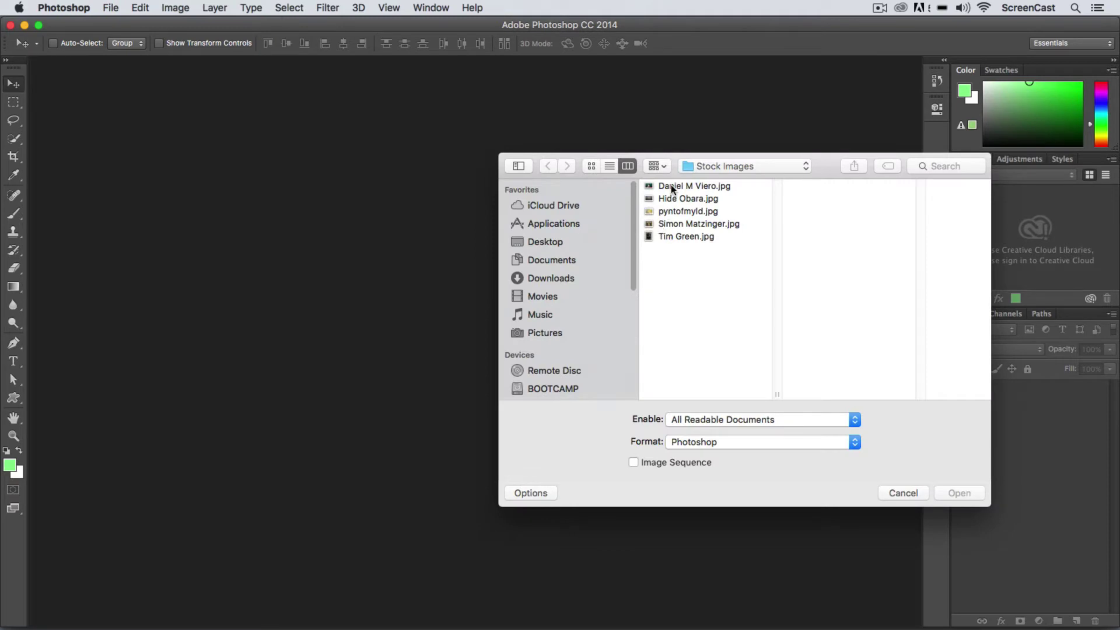
click(671, 186)
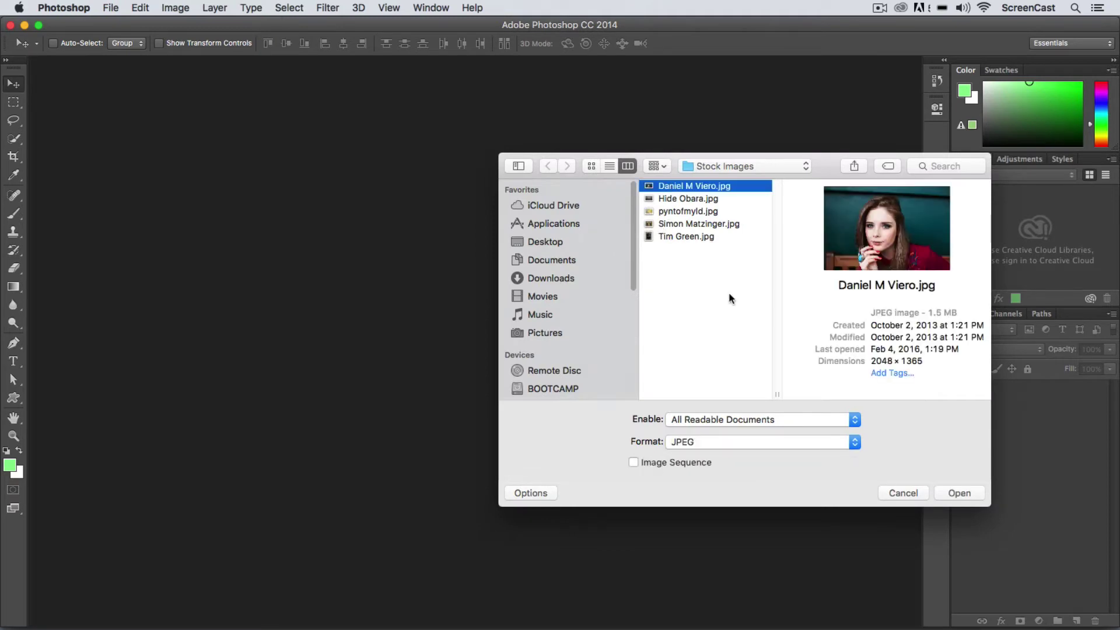
click(954, 492)
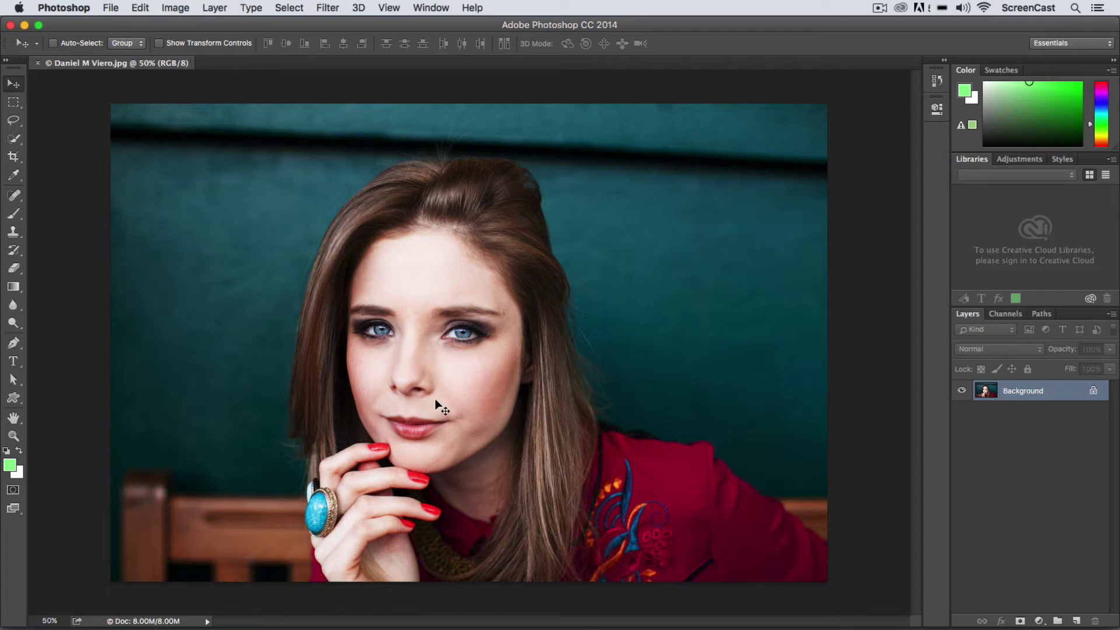
Unlock the portrait's Background as Layer 0 and convert it to a smart object
double_click(1044, 391)
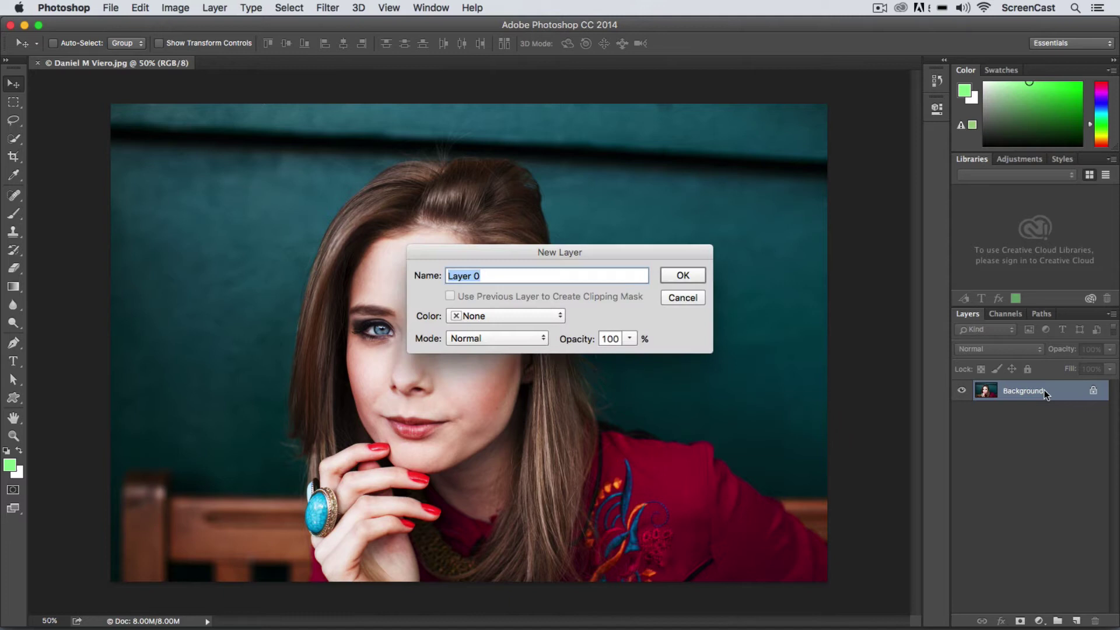
click(684, 274)
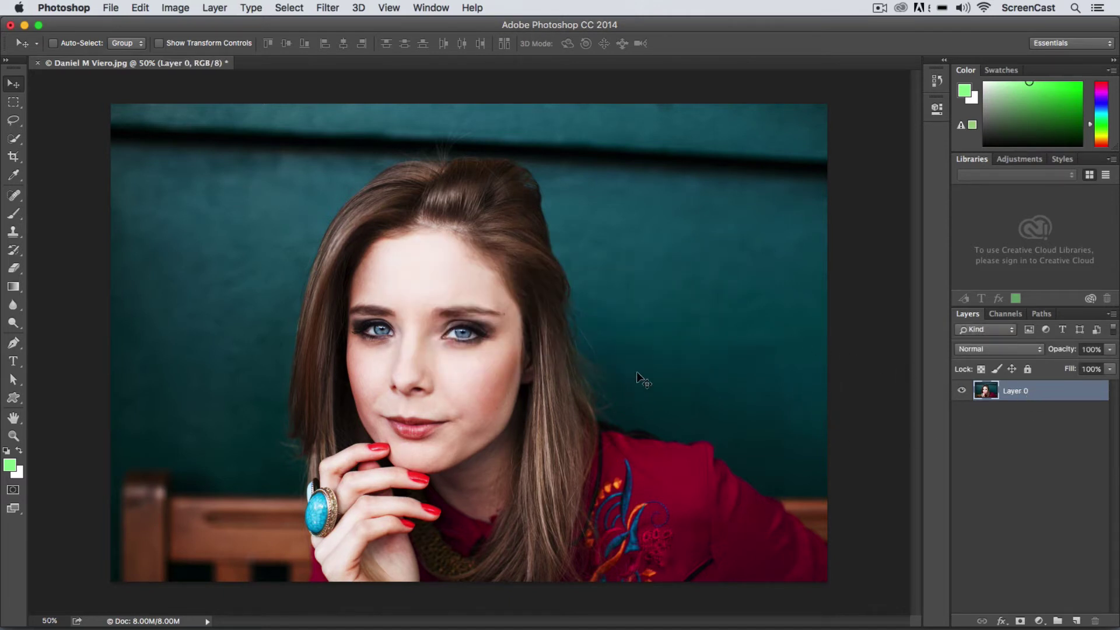
right_click(1025, 394)
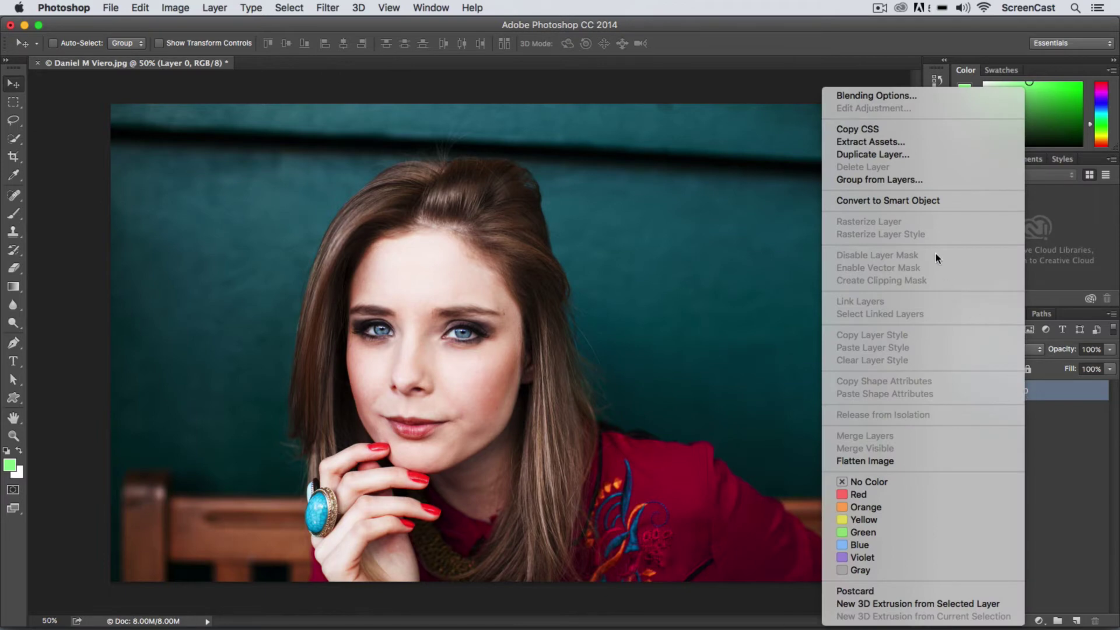
click(914, 203)
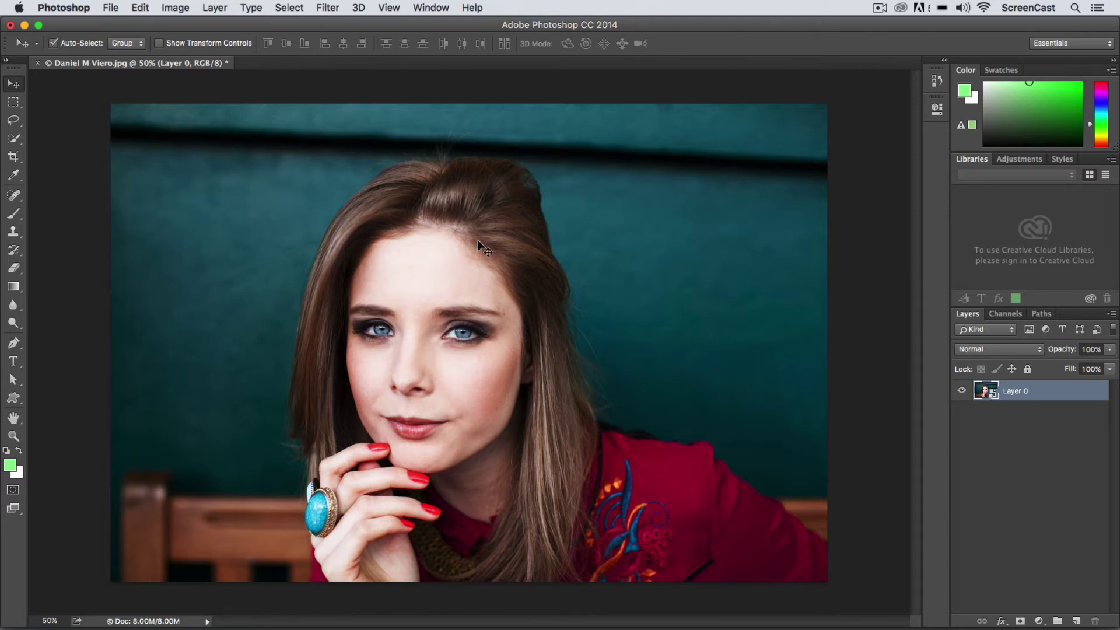
Shrink the portrait smart object into the bottom-left corner, then scale it back up to about 114%
key(super+t)
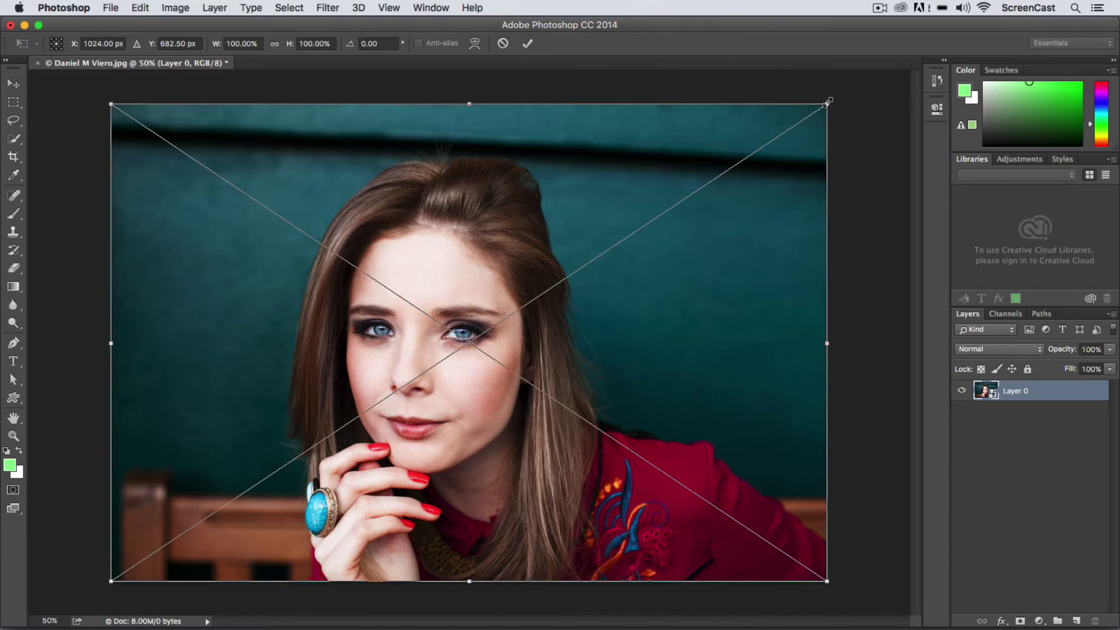
drag(827, 104, 175, 470)
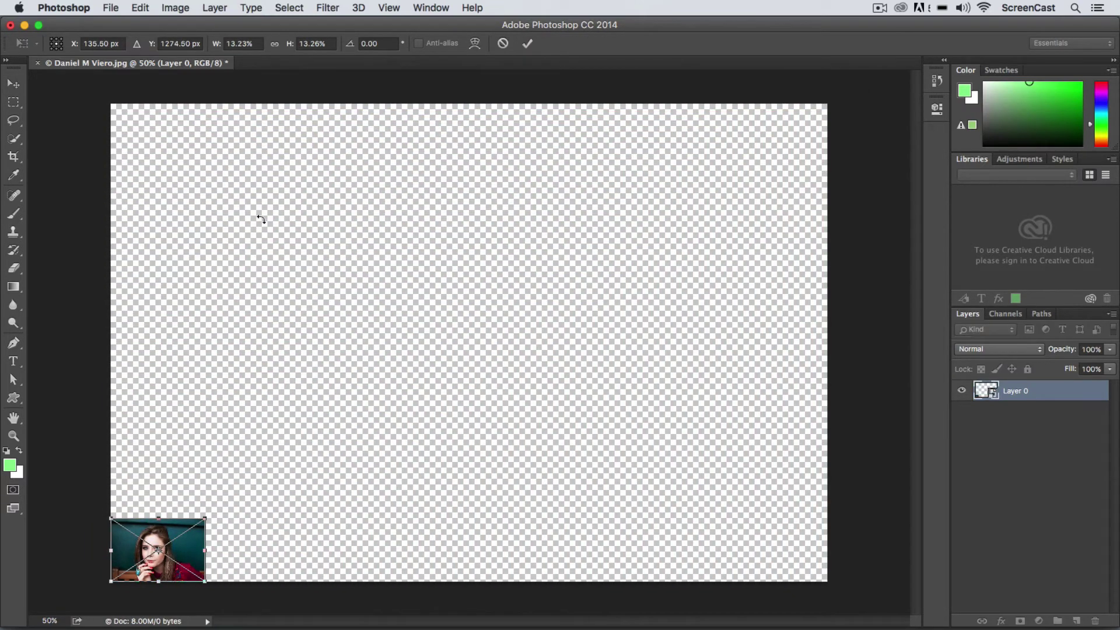
click(528, 43)
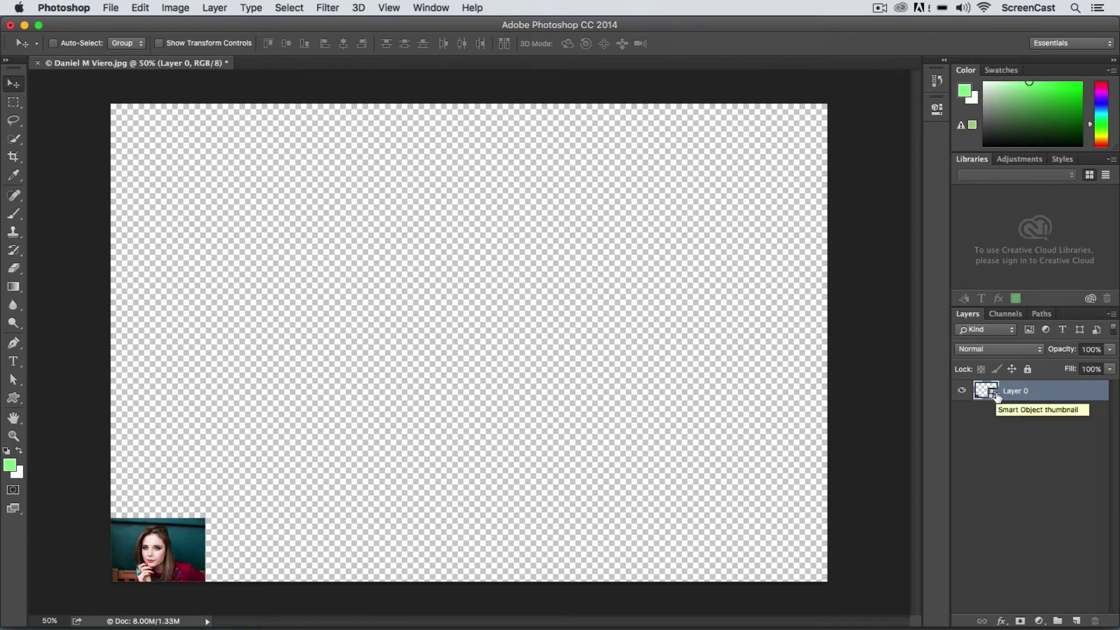
key(super+t)
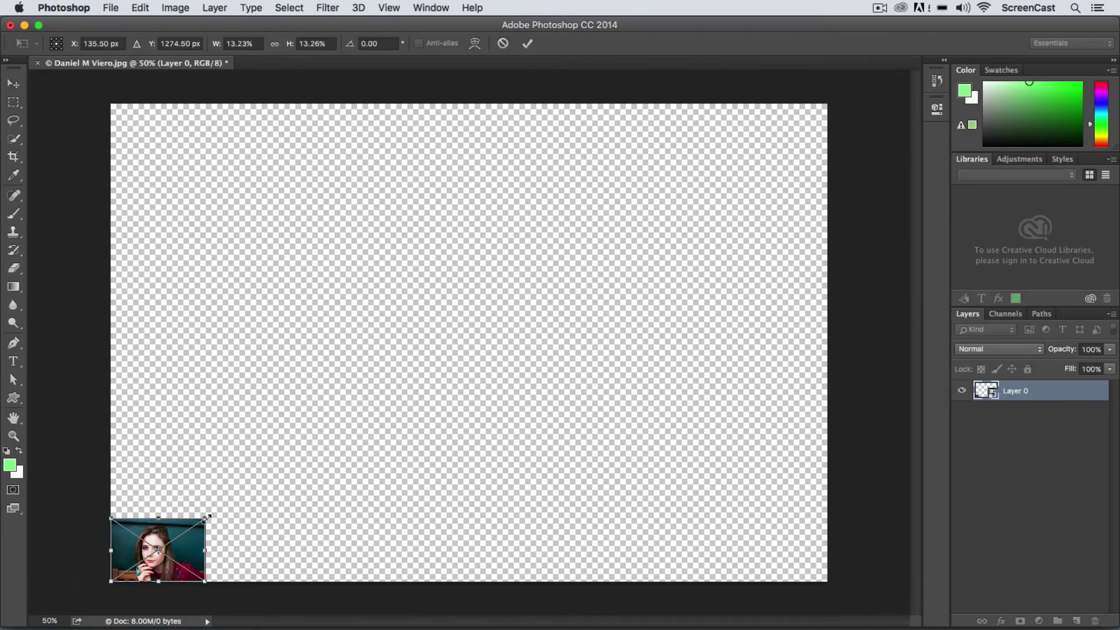
drag(207, 517, 963, 82)
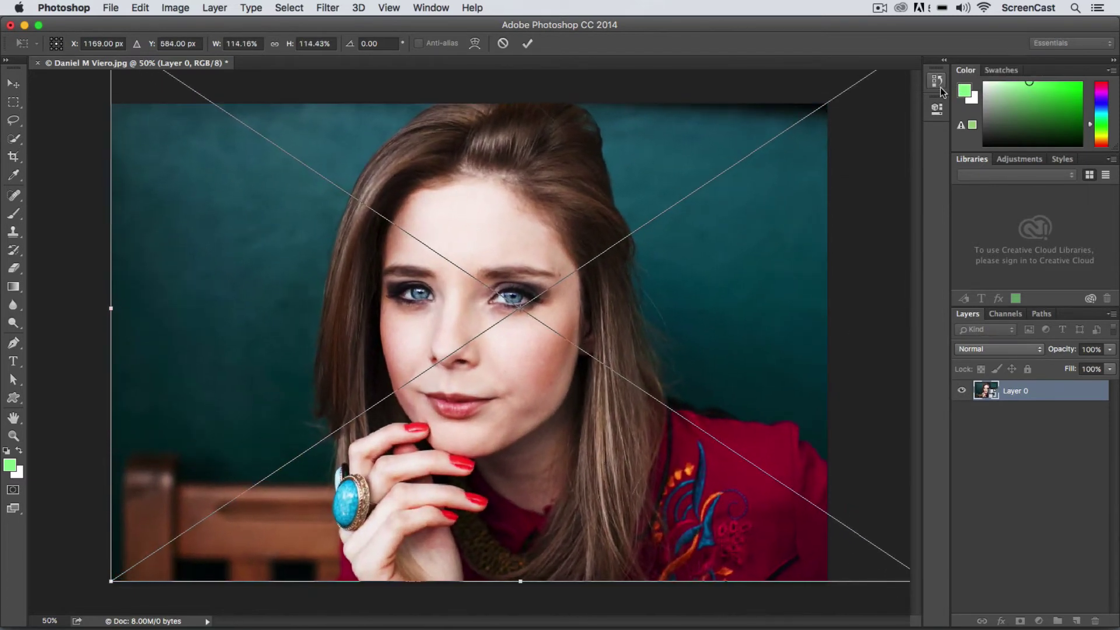
click(527, 44)
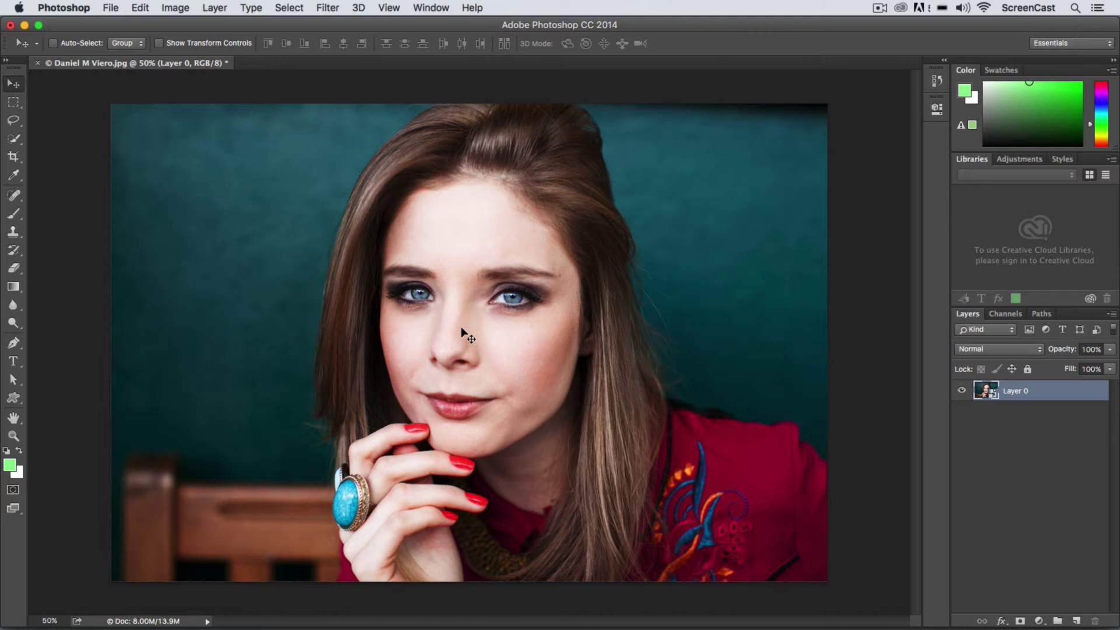
Rasterize Layer 0 and shrink the pixel portrait into the bottom-left corner
right_click(1012, 396)
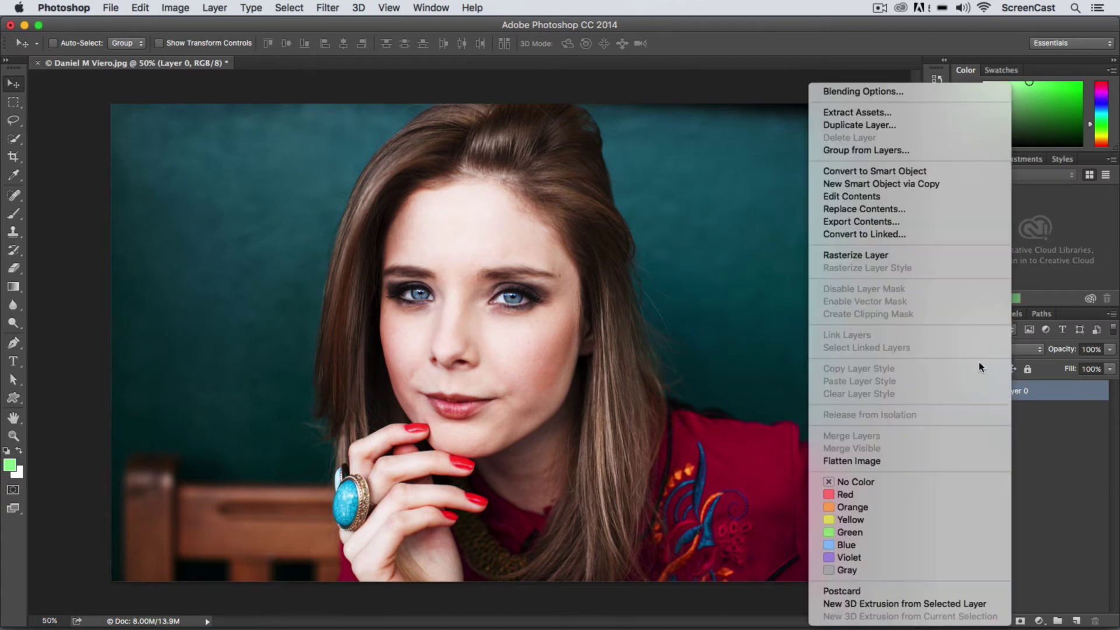
click(889, 258)
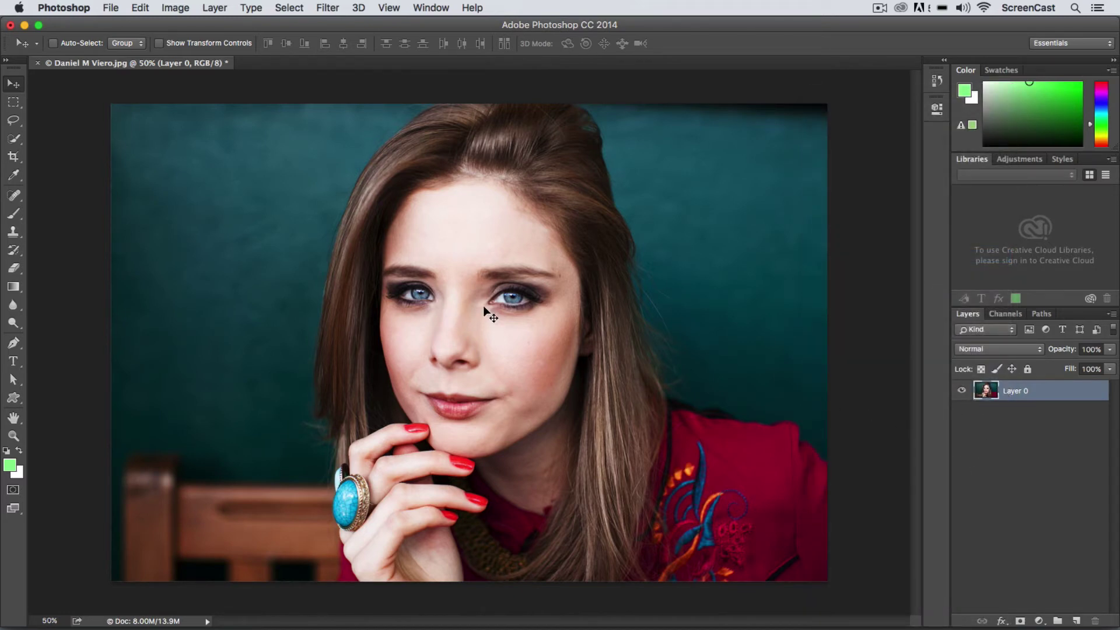
key(super+t)
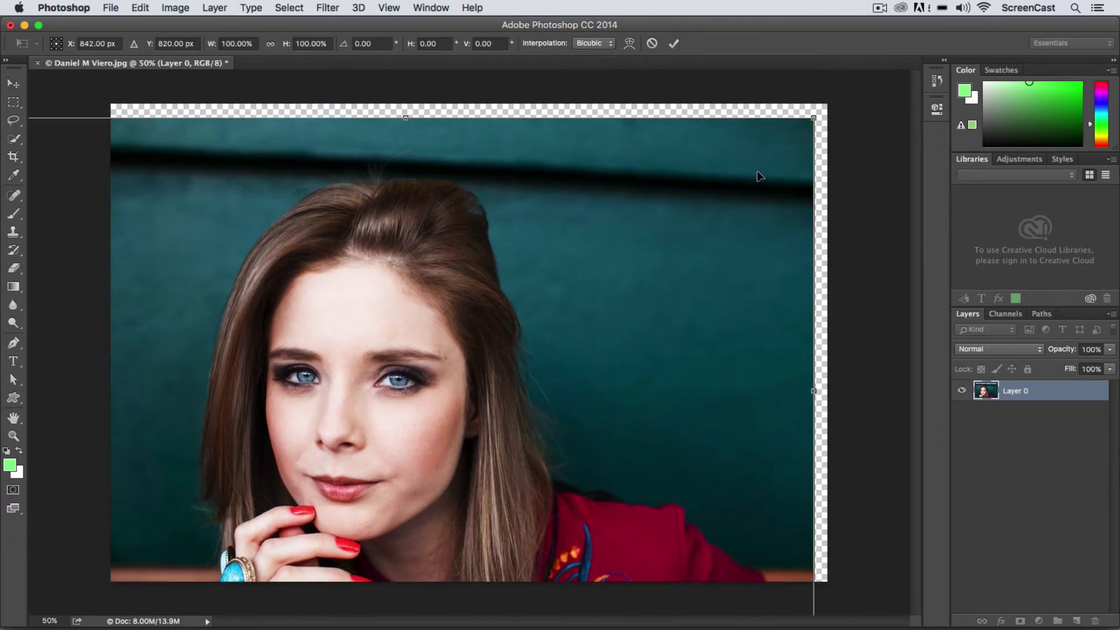
drag(811, 117, 241, 489)
click(674, 43)
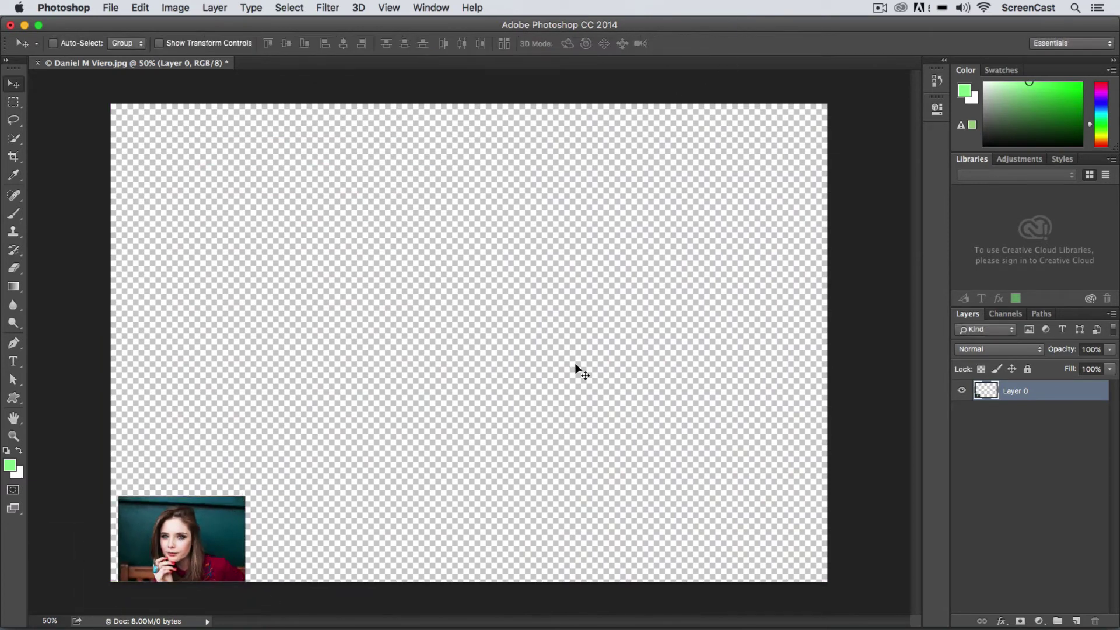
drag(220, 545, 212, 539)
Enlarge the small rasterized photo back to fill the canvas
key(super+t)
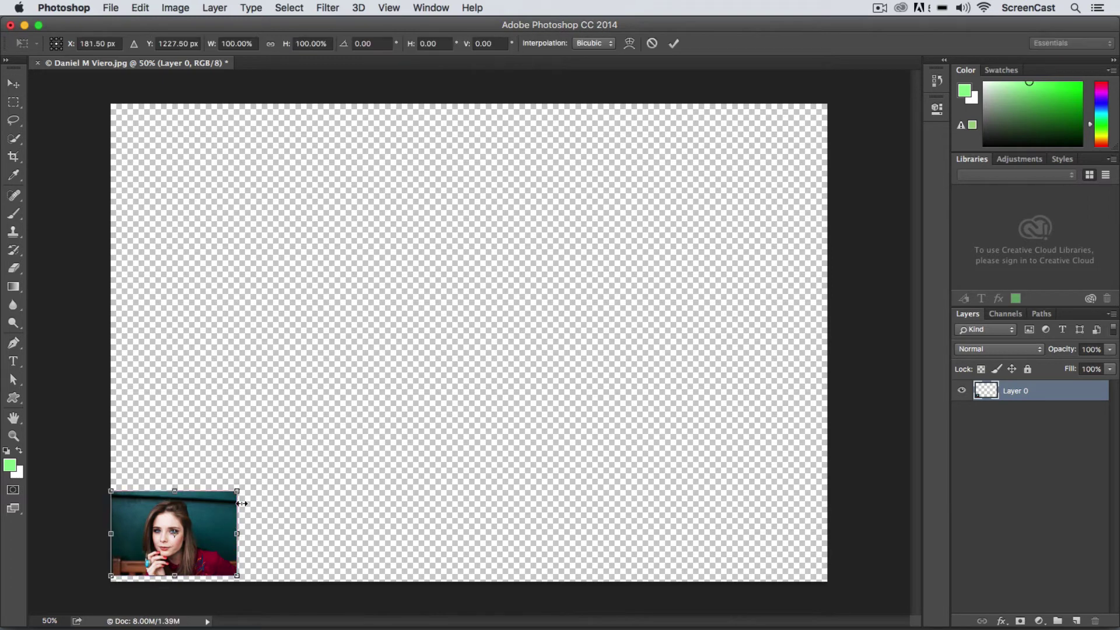
drag(238, 491, 883, 55)
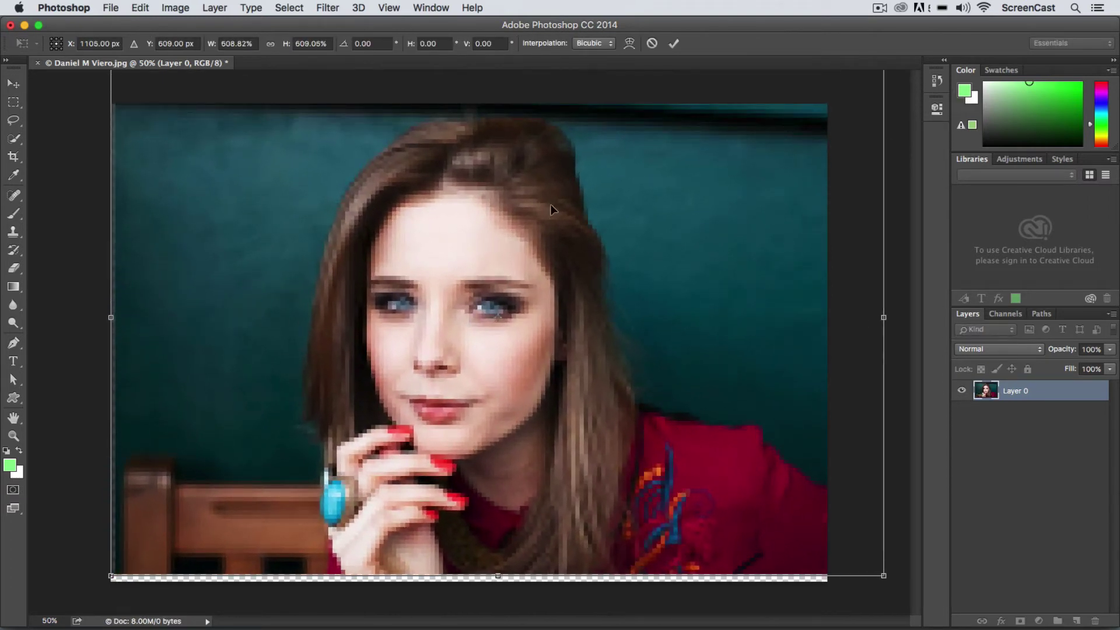
click(674, 45)
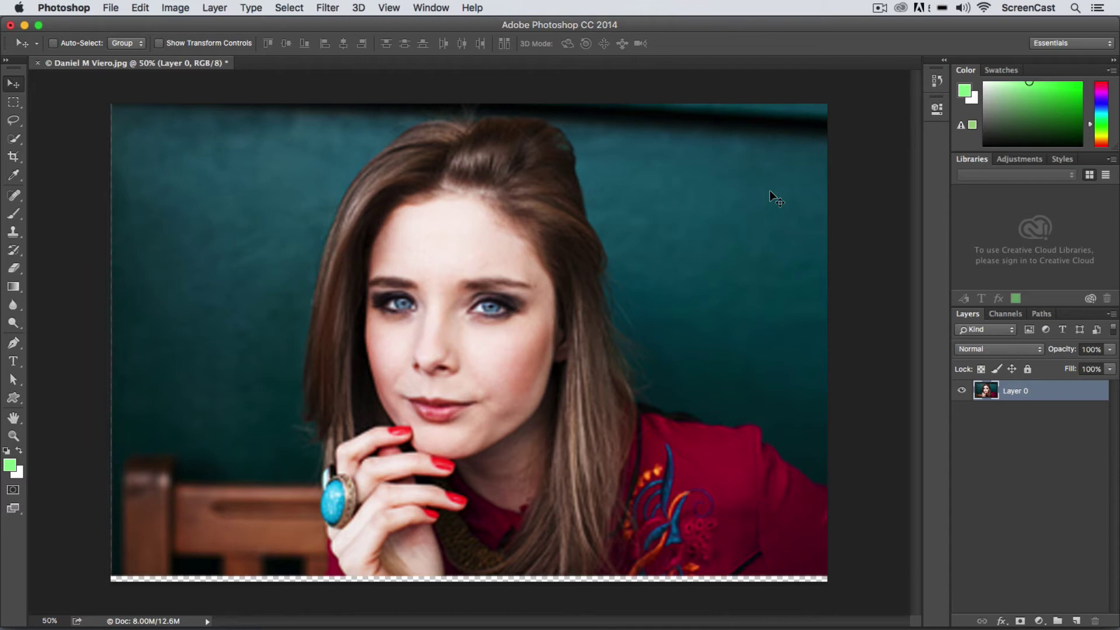
Shrink the portrait into the corner again and re-enlarge it to fill the canvas
key(ctrl+t)
drag(740, 198, 713, 265)
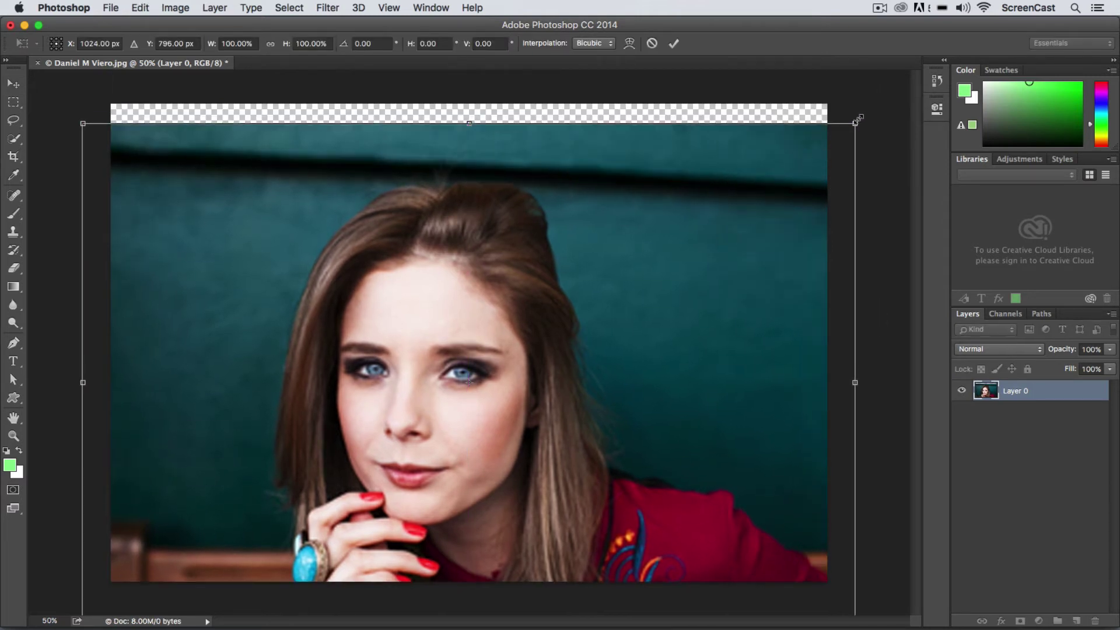
drag(856, 121, 240, 465)
click(674, 43)
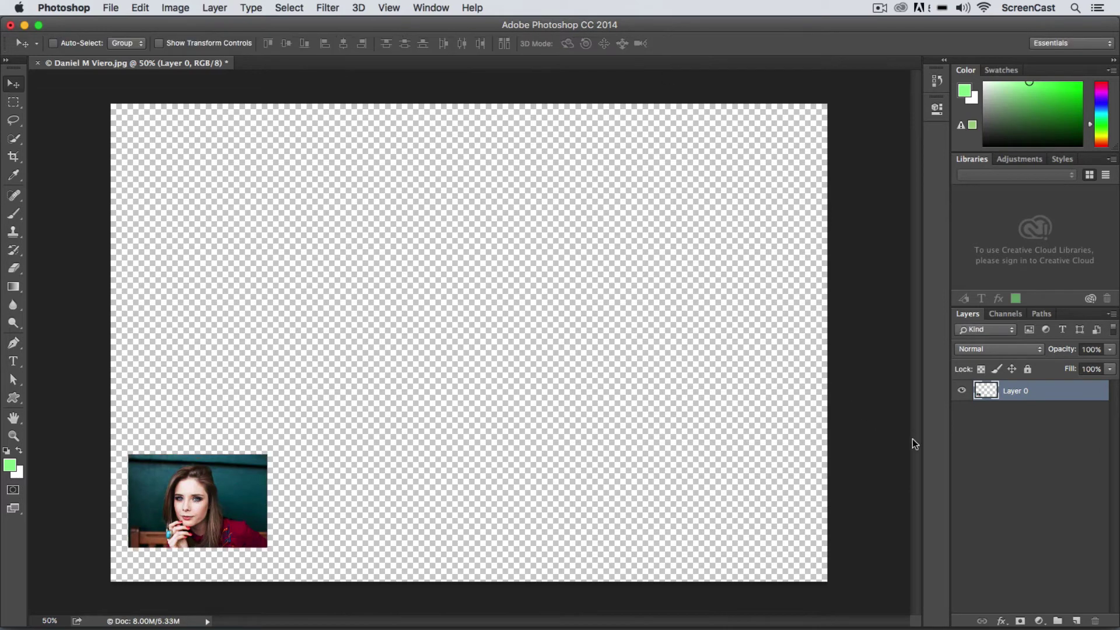
key(ctrl)
key(ctrl+t)
drag(265, 452, 901, 165)
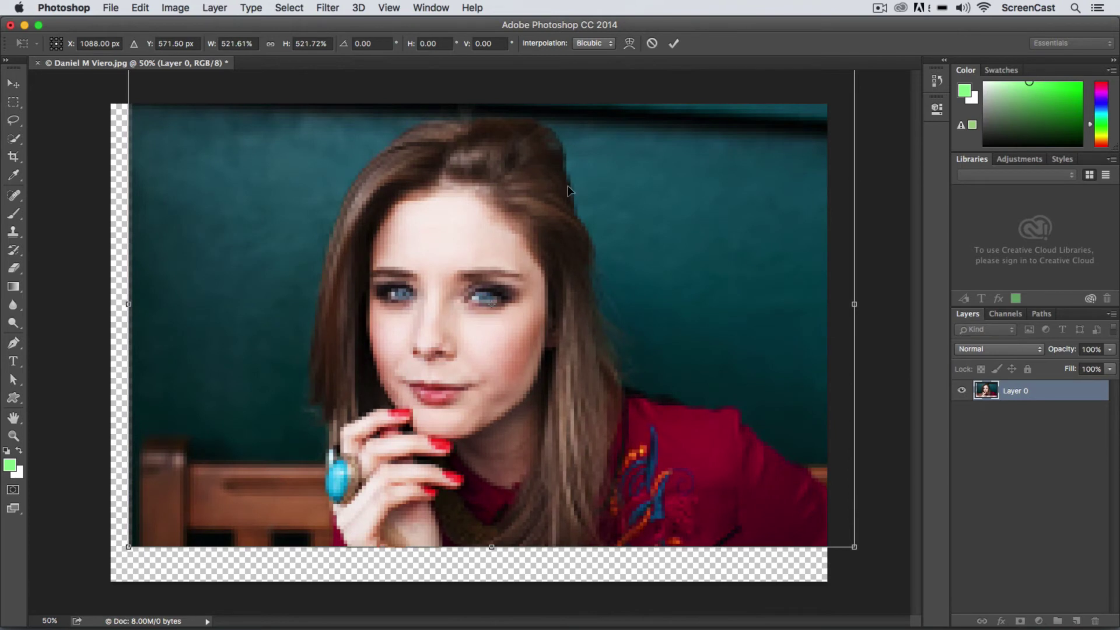
click(674, 43)
Shift the enlarged photo, then undo back to the sharp full-size portrait
drag(591, 373, 557, 405)
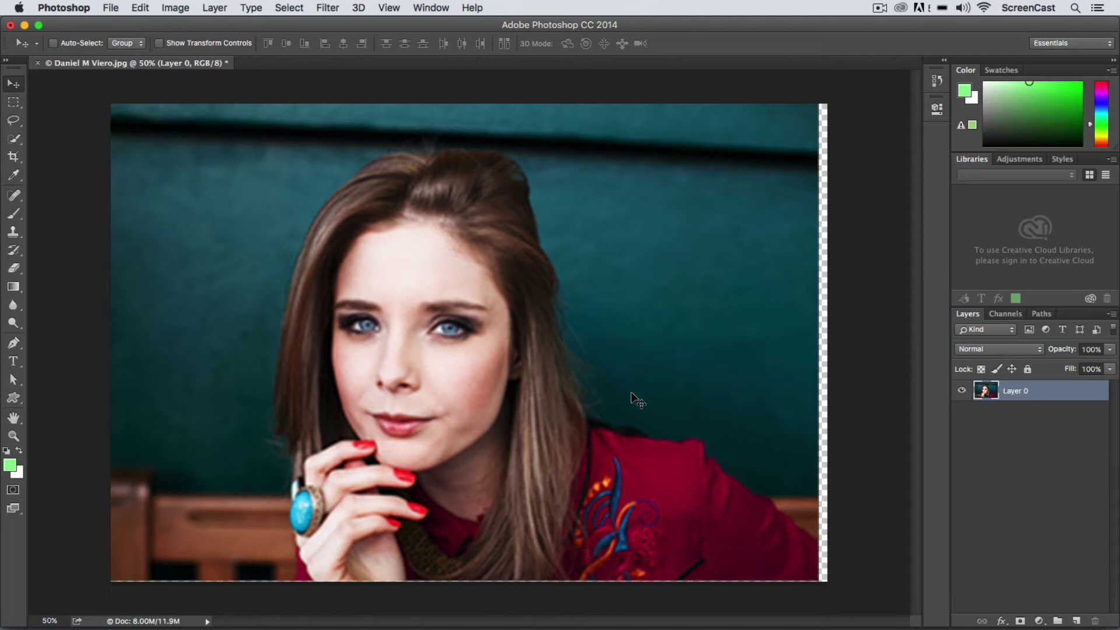
key(super)
key(super+alt+z)
key(super+alt+z)
key(super+alt+z)
key(super+alt+z)
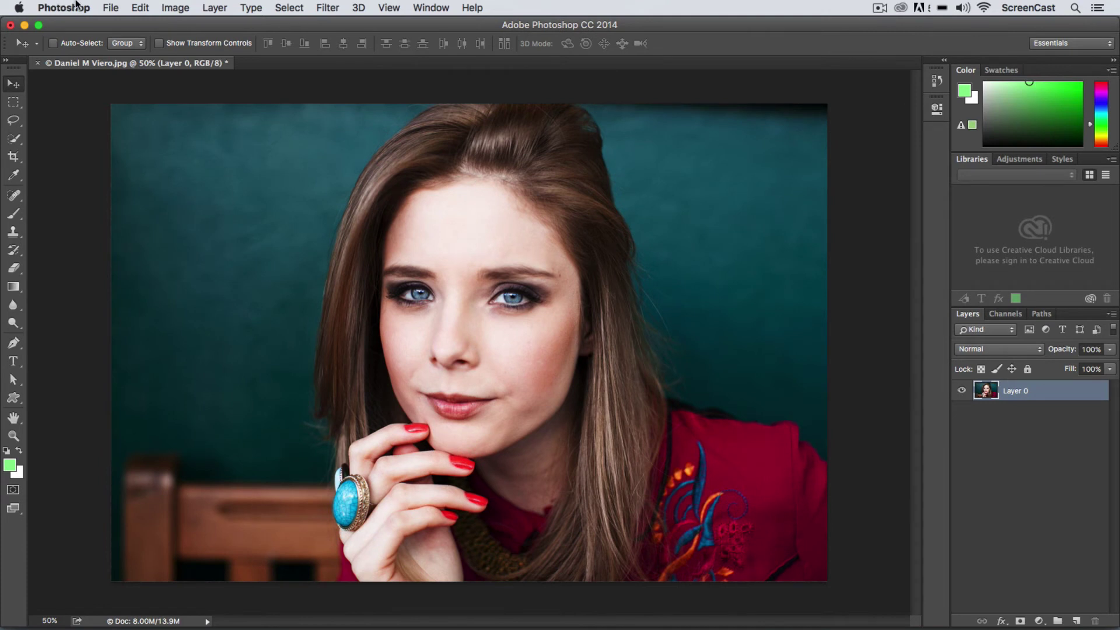
Revert the portrait to its saved state and unlock the Background as Layer 0
click(111, 7)
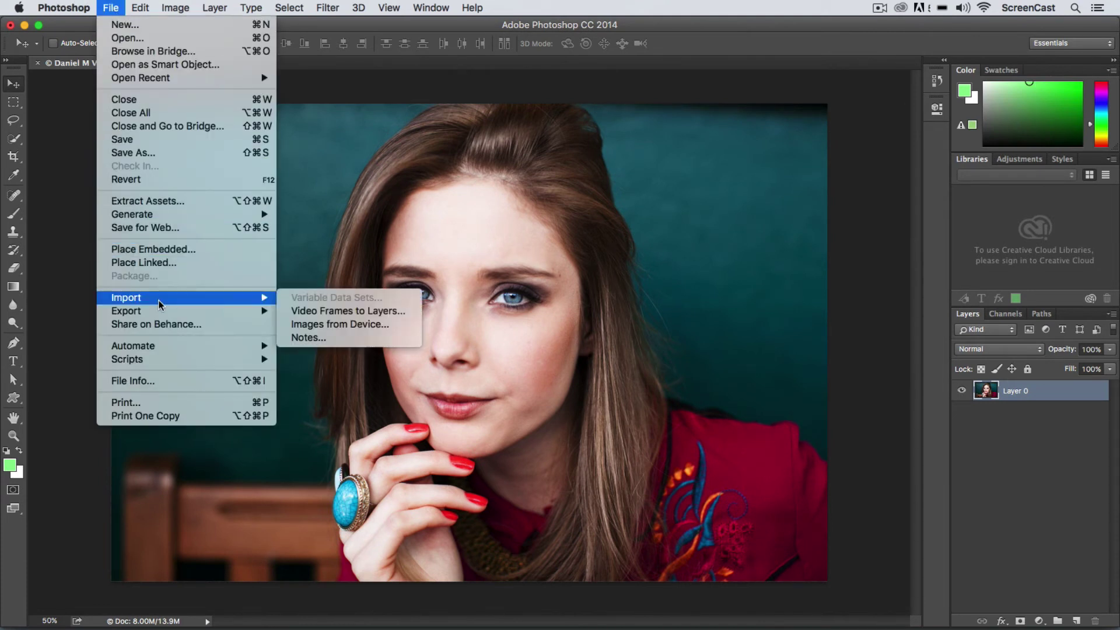
click(138, 179)
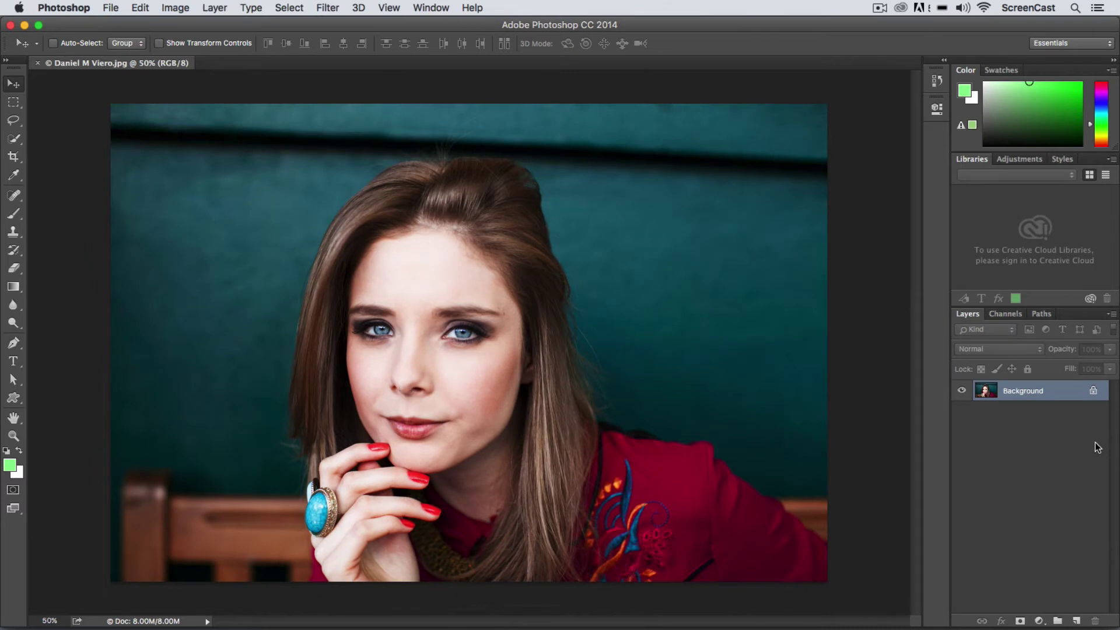
double_click(1043, 392)
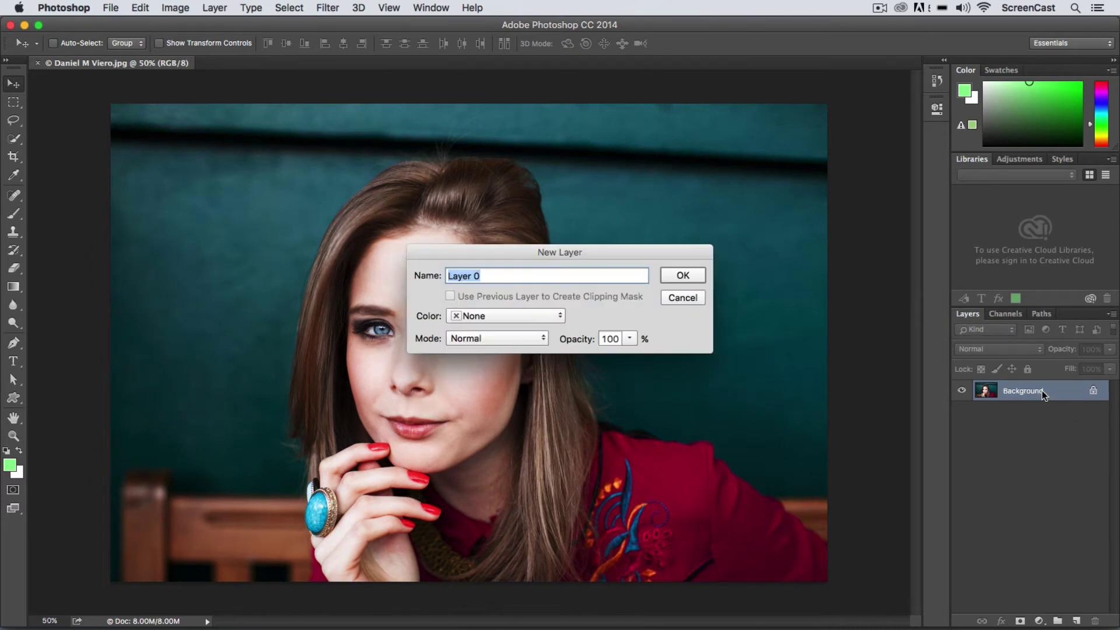
click(695, 276)
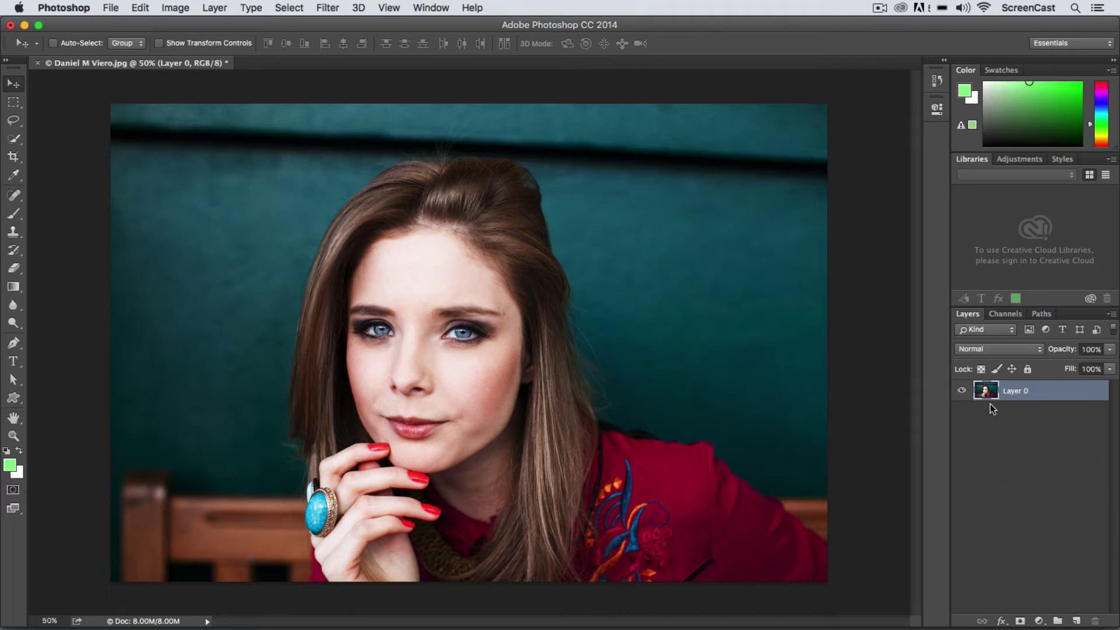
click(110, 7)
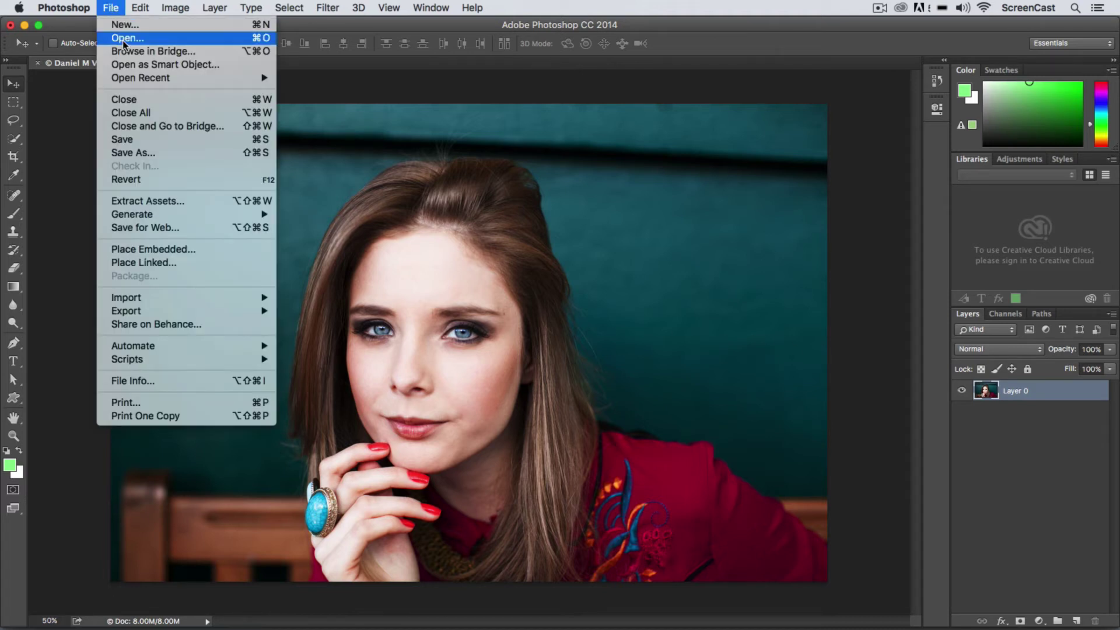
Open the lemon photo pyntofmyld.jpg as a smart object in a new tab
click(140, 66)
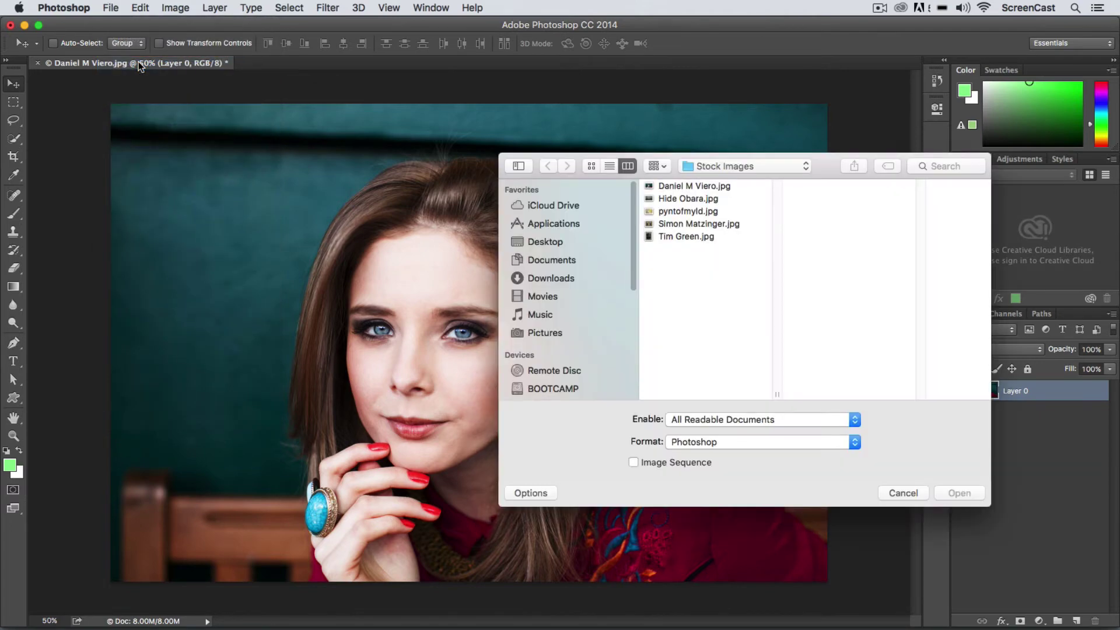
click(686, 211)
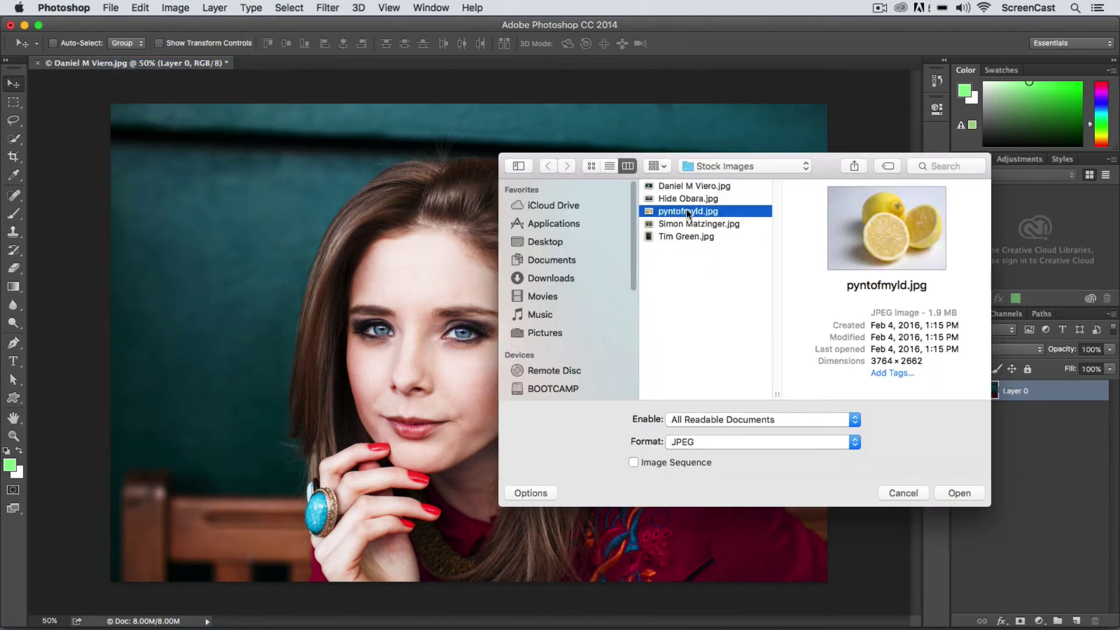
click(959, 493)
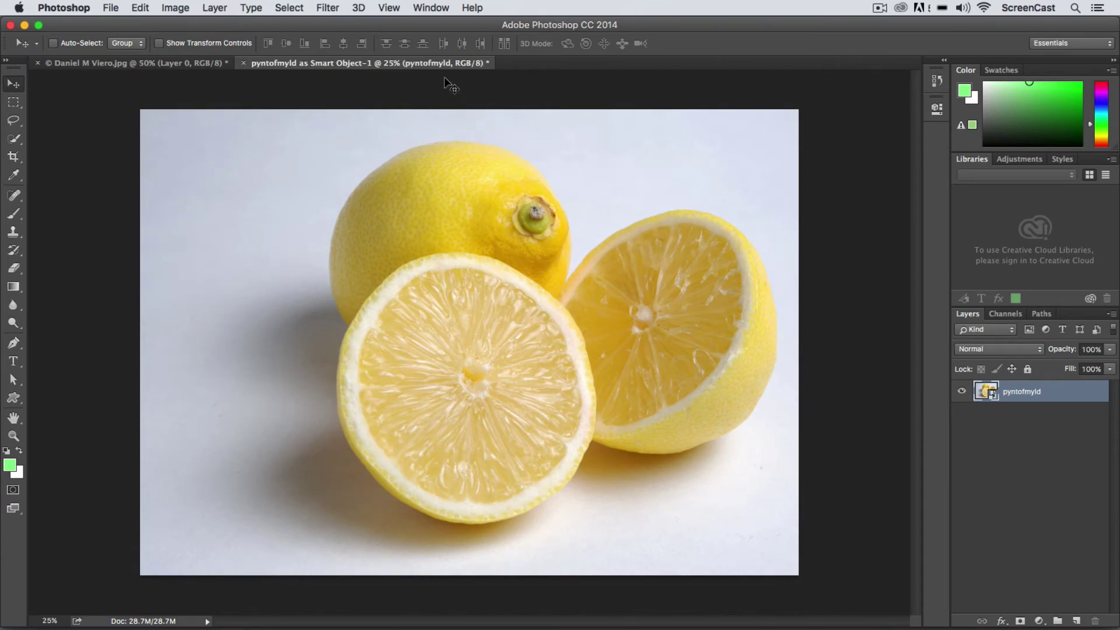
click(142, 65)
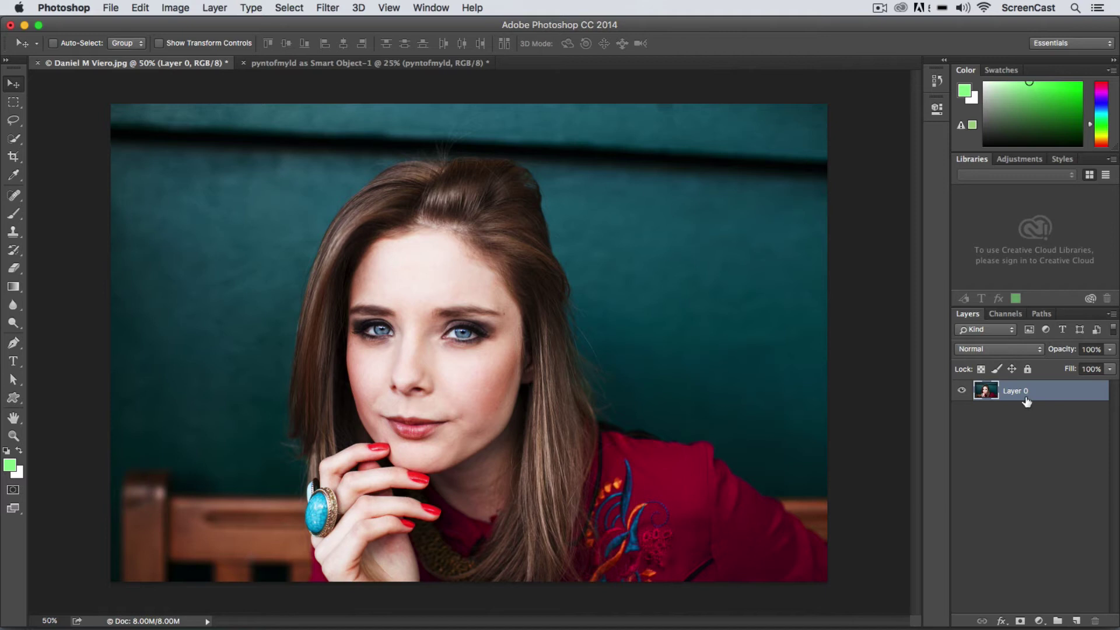
click(350, 64)
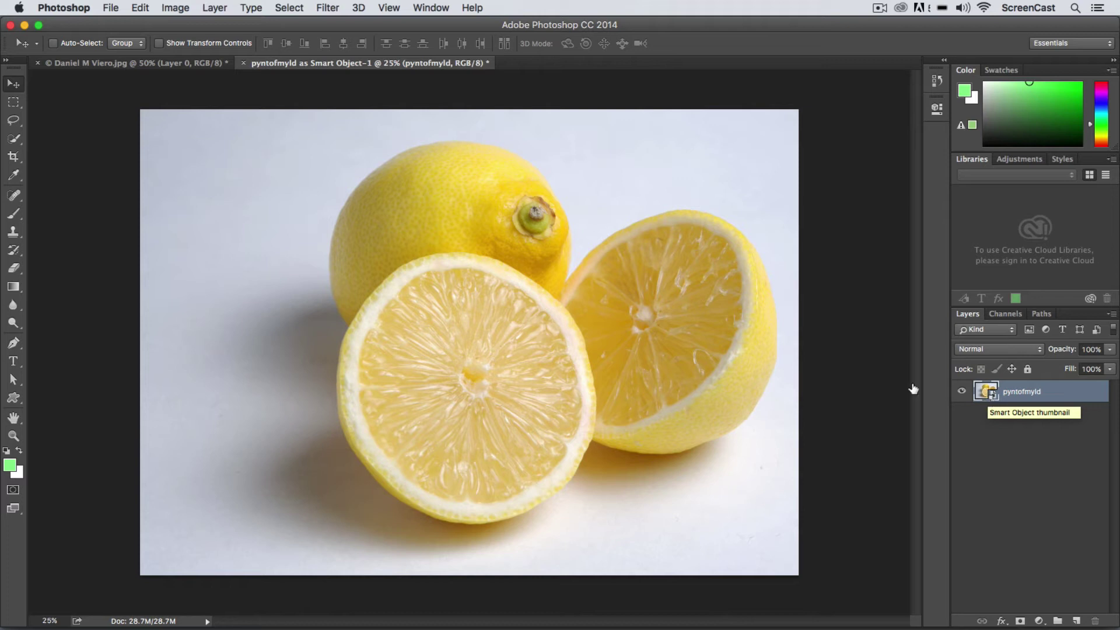
click(181, 63)
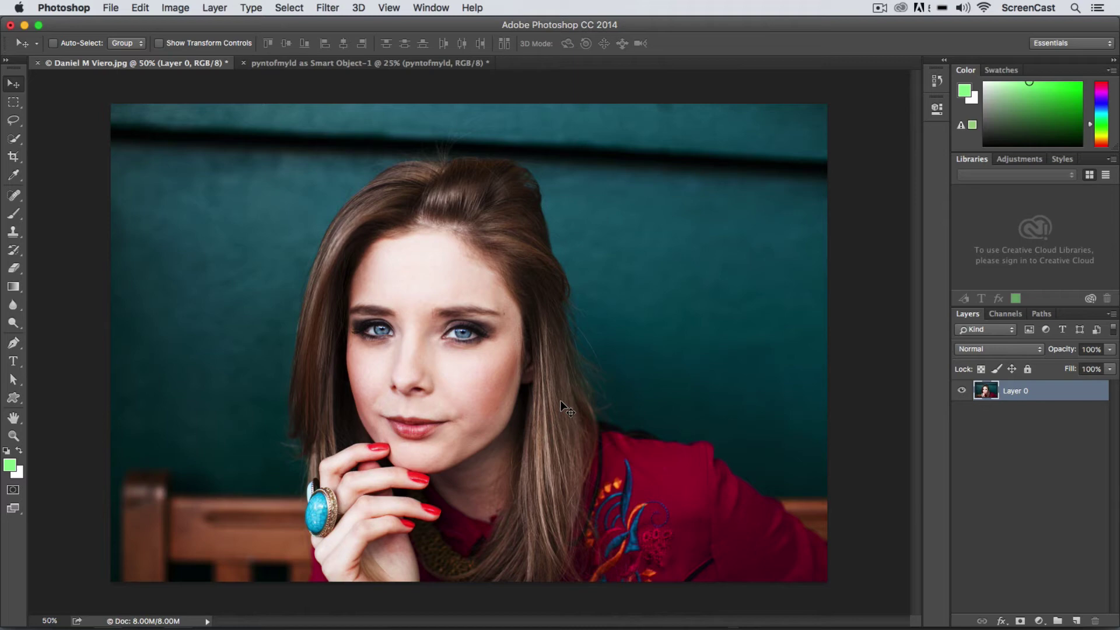
In Illustrator, marquee-select the whole red rose, copy it, and switch back to Photoshop
key(super+Tab)
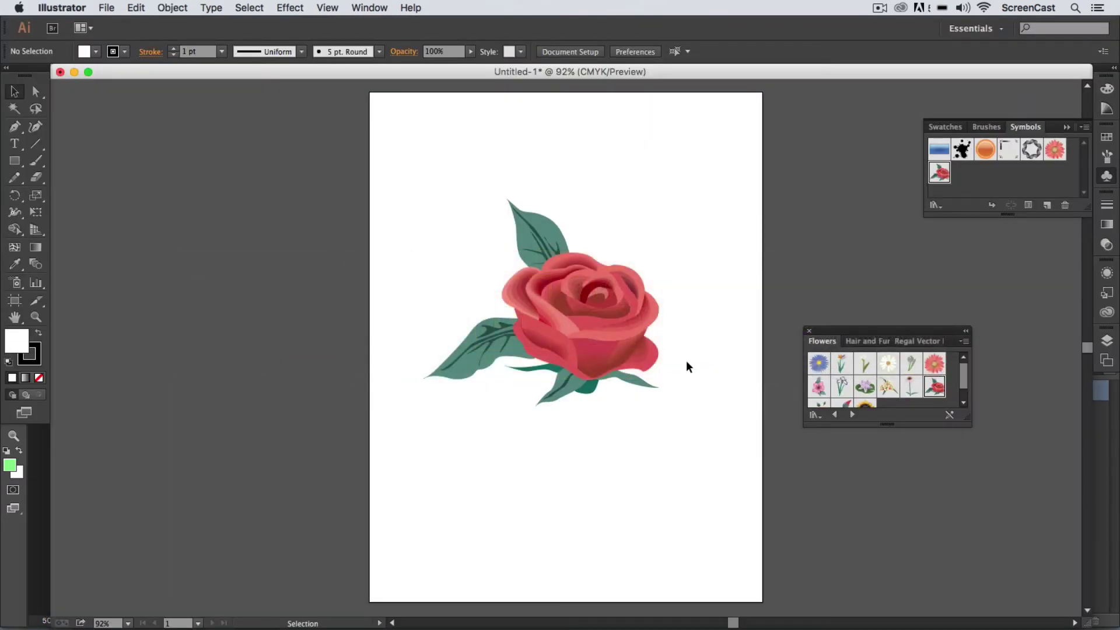
click(561, 339)
click(582, 320)
drag(692, 430, 397, 149)
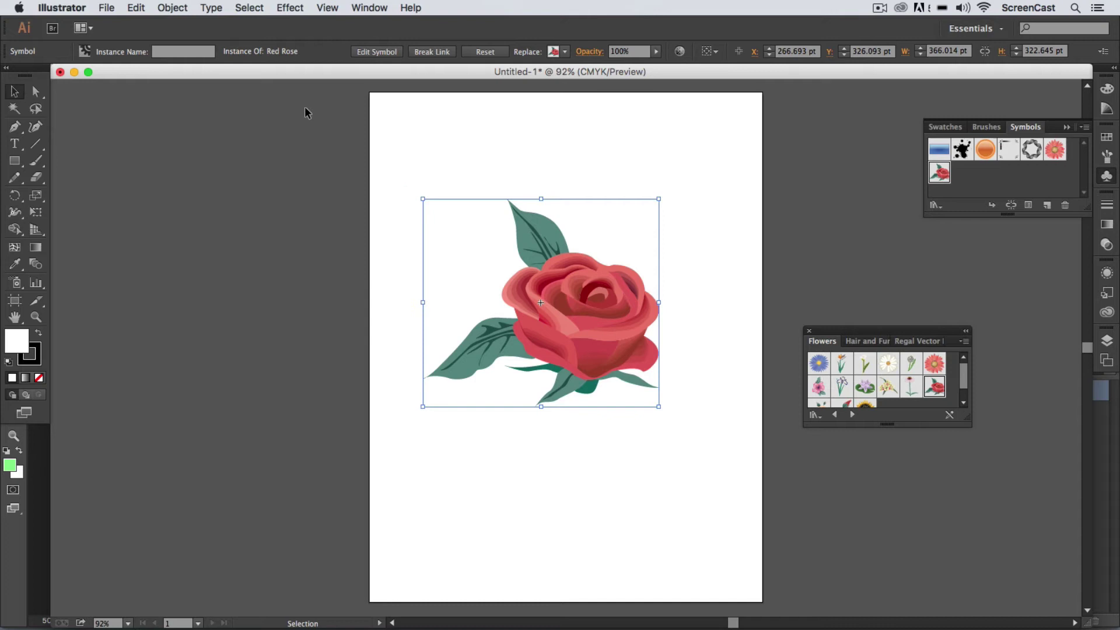
click(138, 8)
click(147, 73)
key(super+Tab)
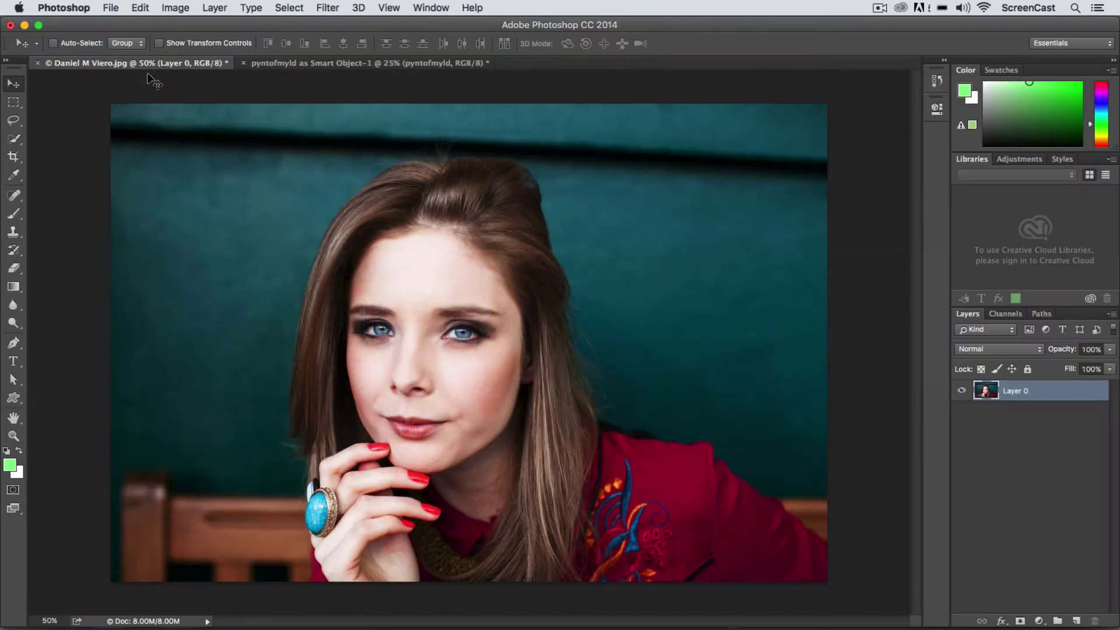
Paste the copied Illustrator rose into the portrait with Paste As set to Smart Object
click(140, 7)
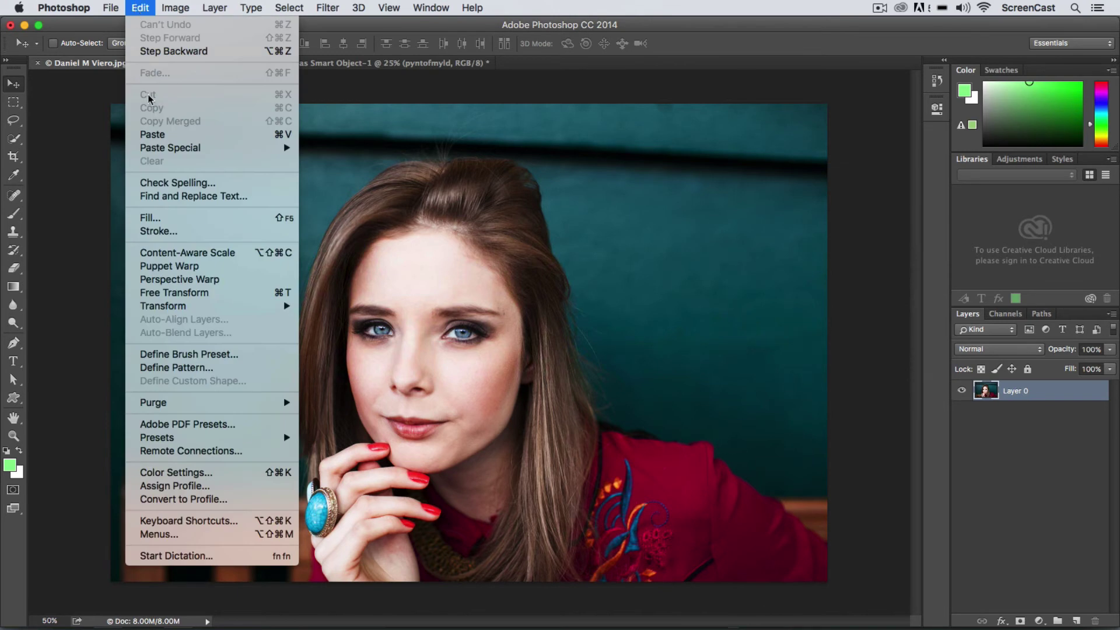
click(164, 135)
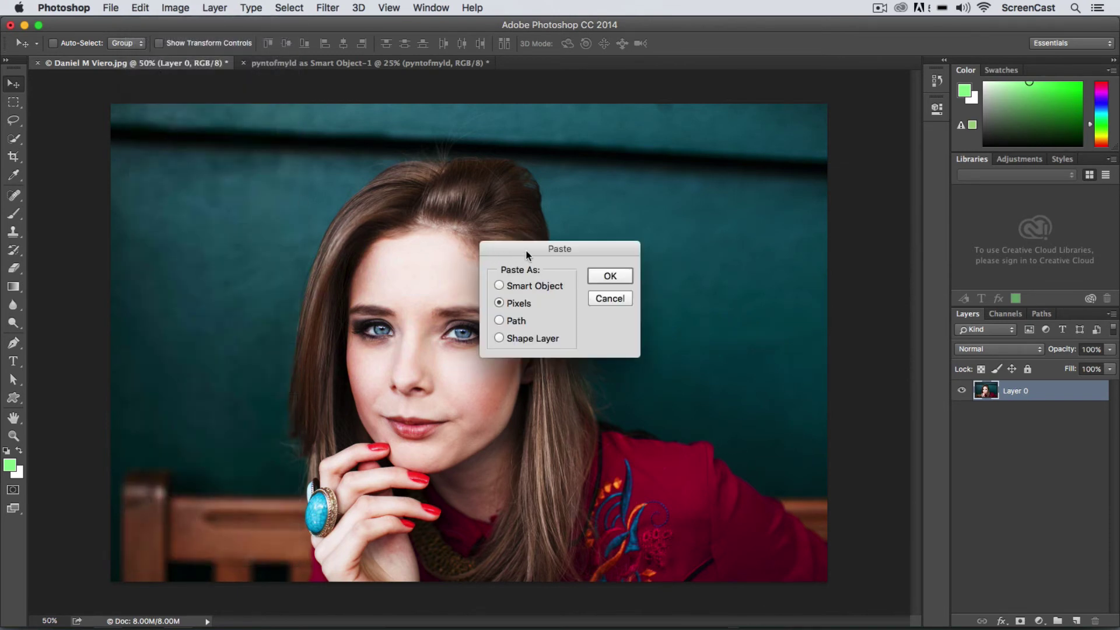
drag(526, 250, 448, 240)
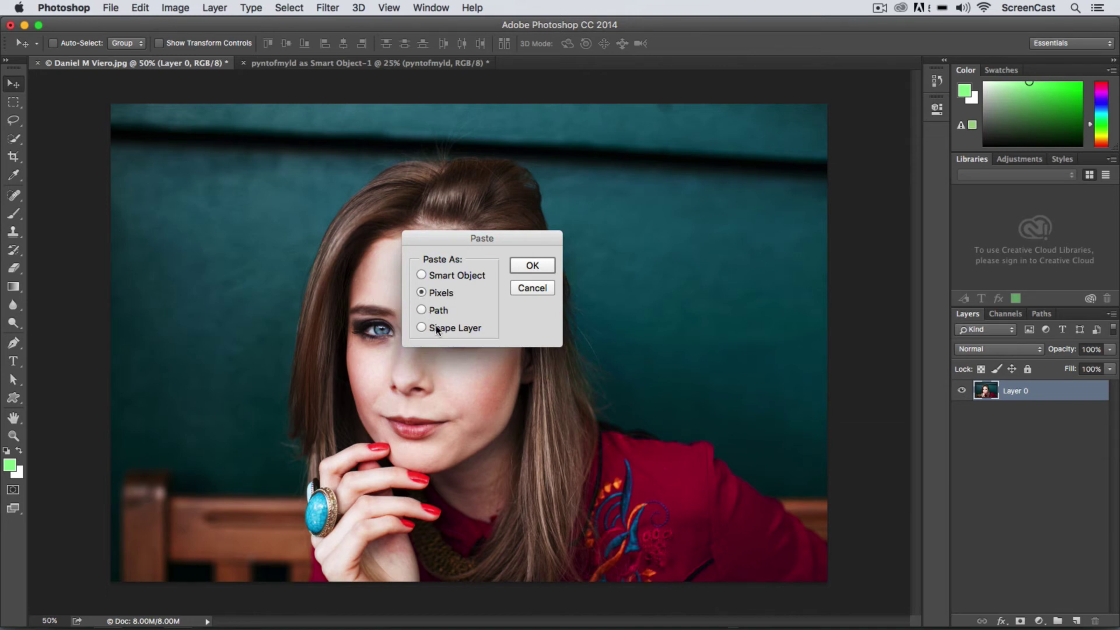
click(443, 277)
click(533, 265)
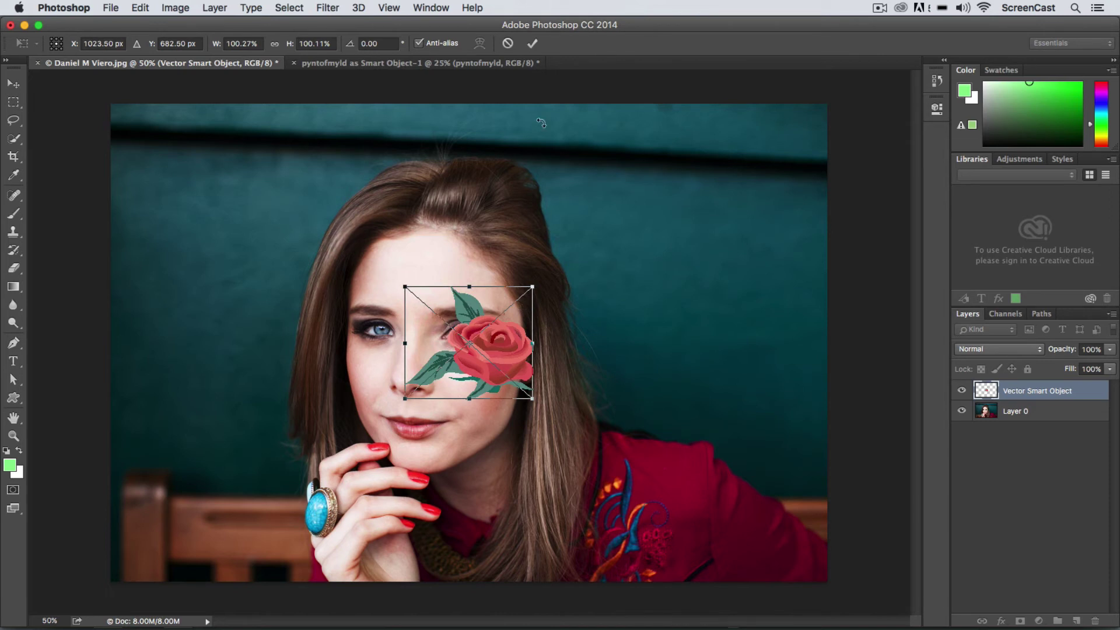
Enlarge the rose about three times and reposition it over the portrait's right side
drag(531, 287, 693, 150)
drag(404, 399, 265, 521)
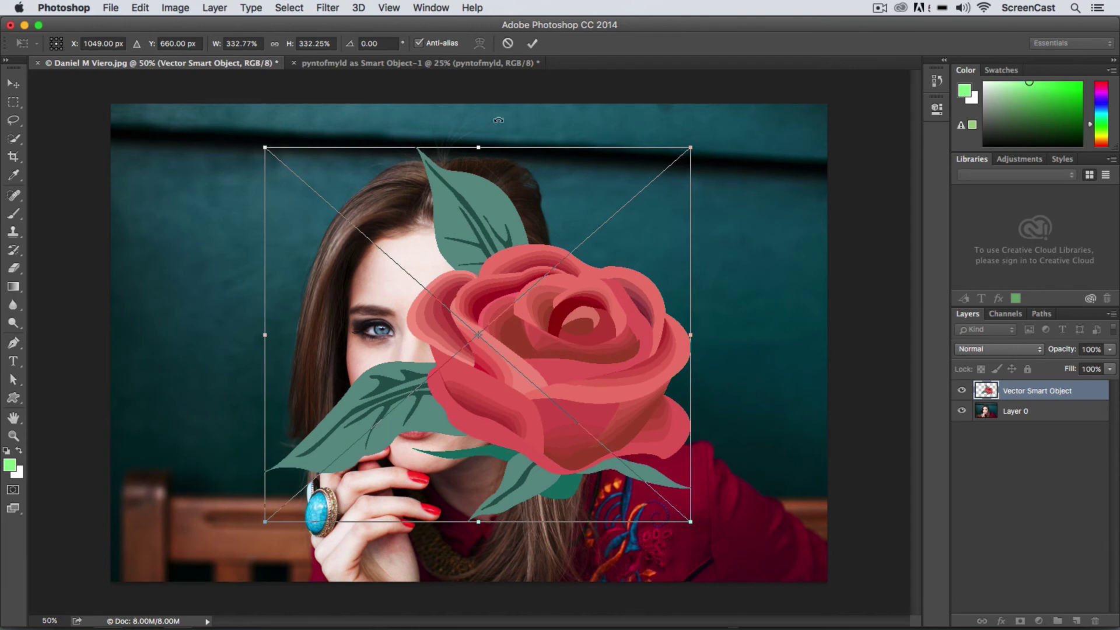
click(533, 44)
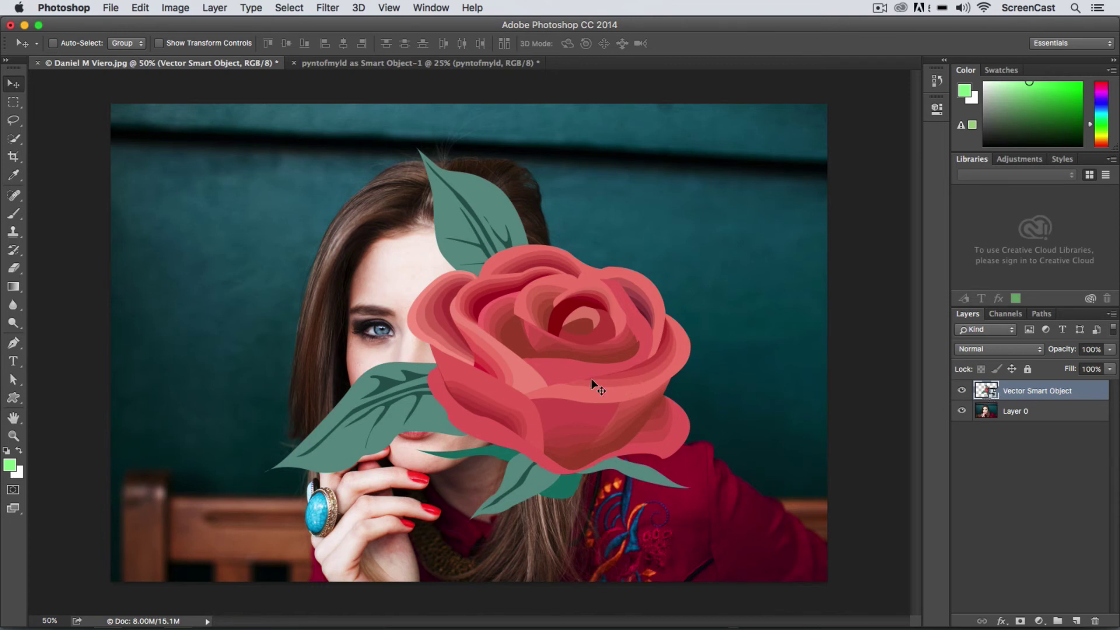
drag(591, 378, 579, 370)
key(super+t)
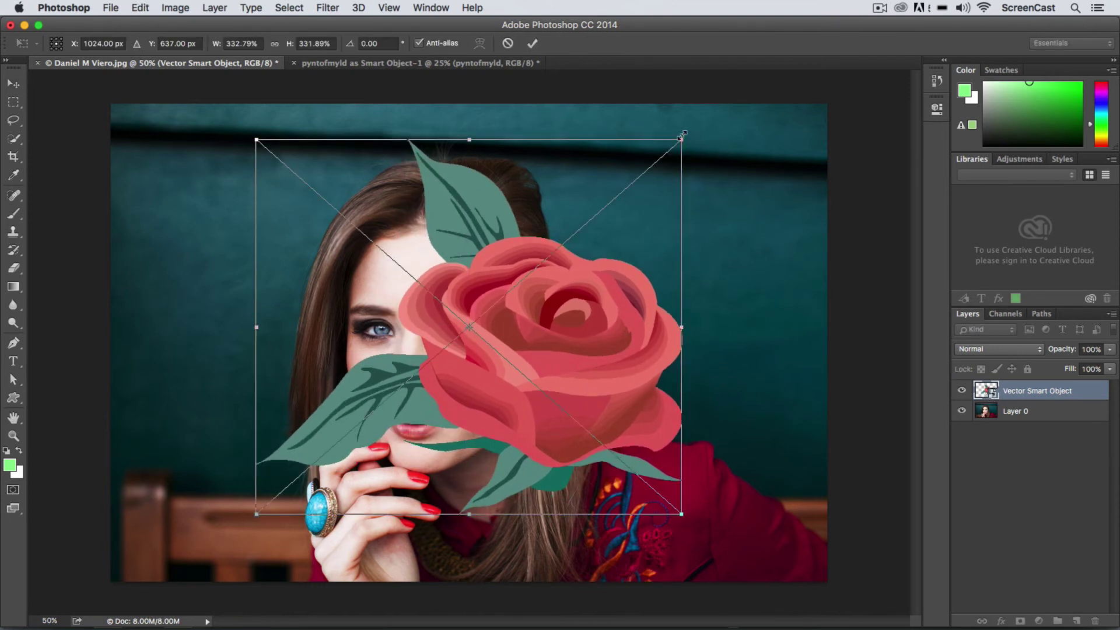
drag(682, 136, 751, 77)
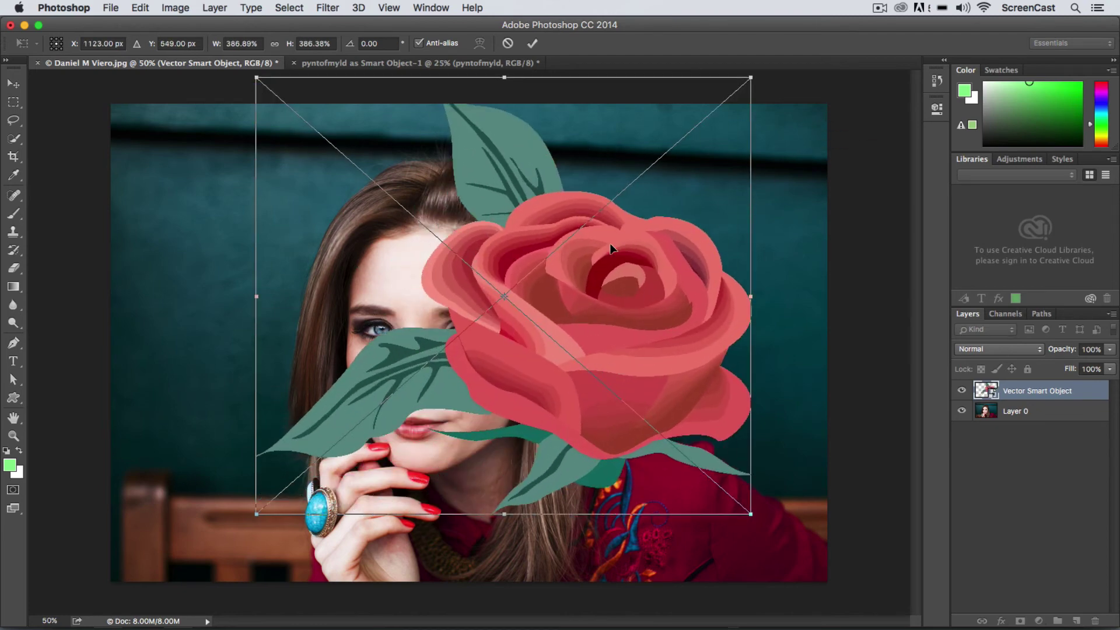
click(532, 43)
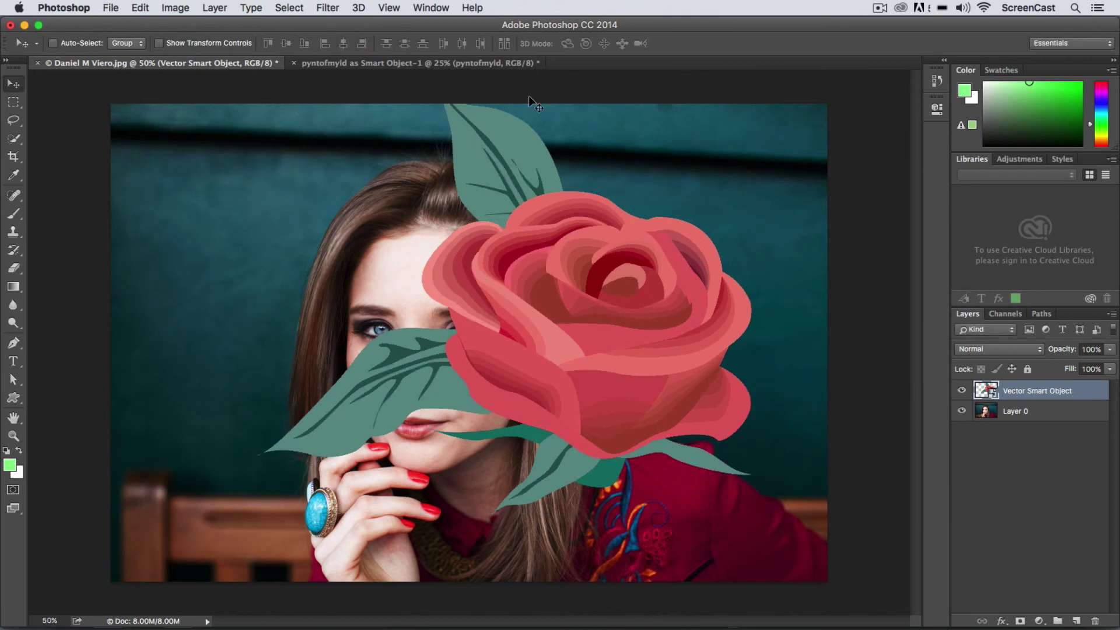
drag(557, 268, 533, 289)
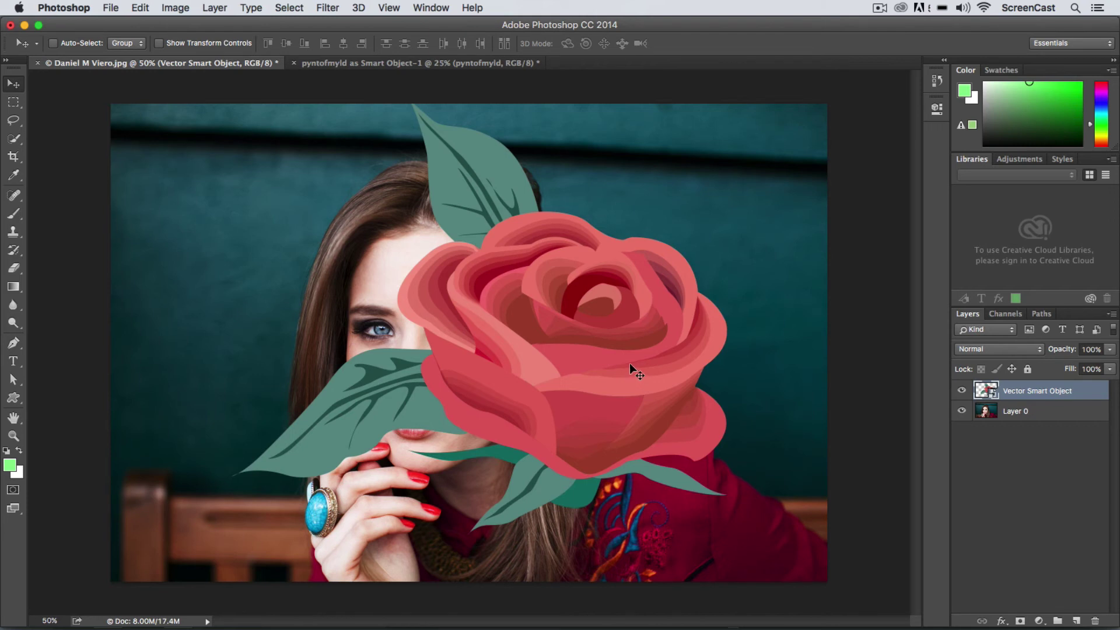
drag(594, 352, 686, 300)
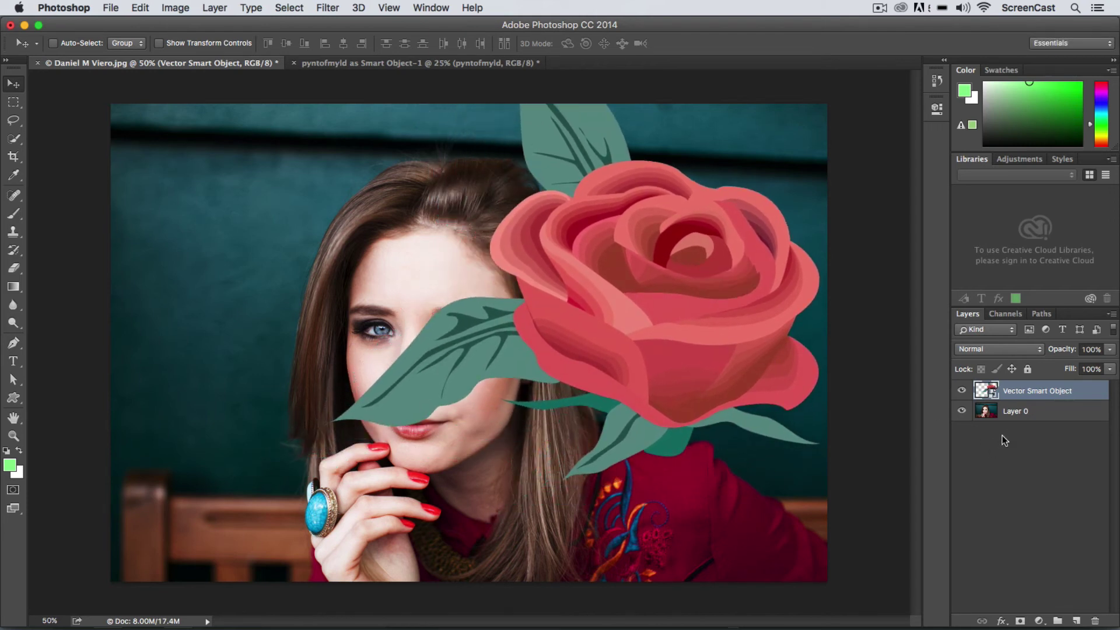
Convert the photo layer Layer 0 into a smart object
click(1000, 414)
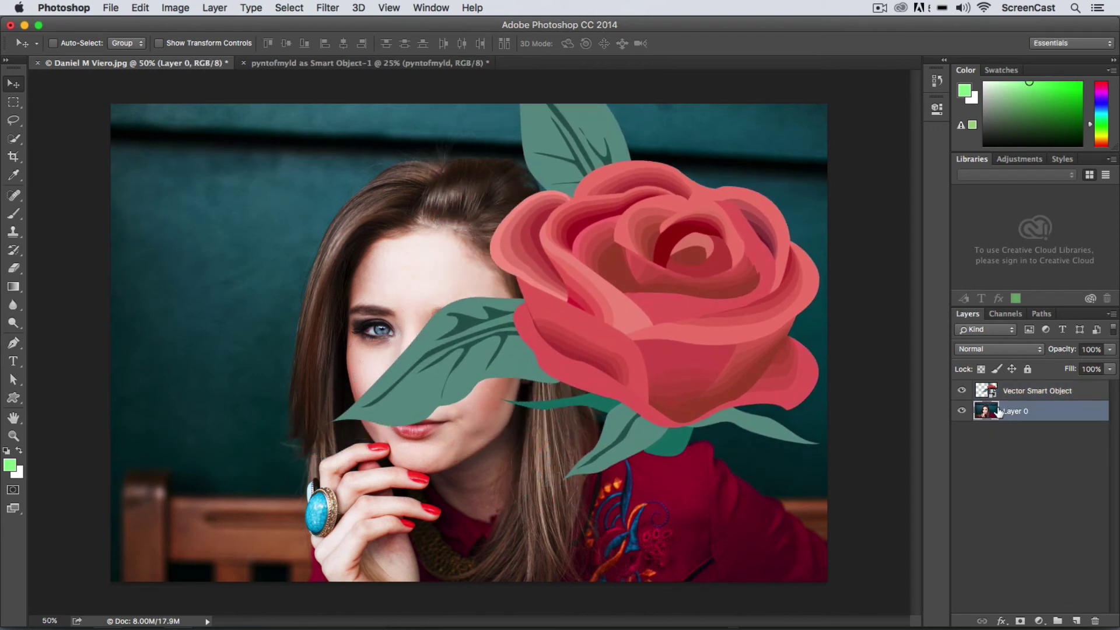
right_click(1027, 409)
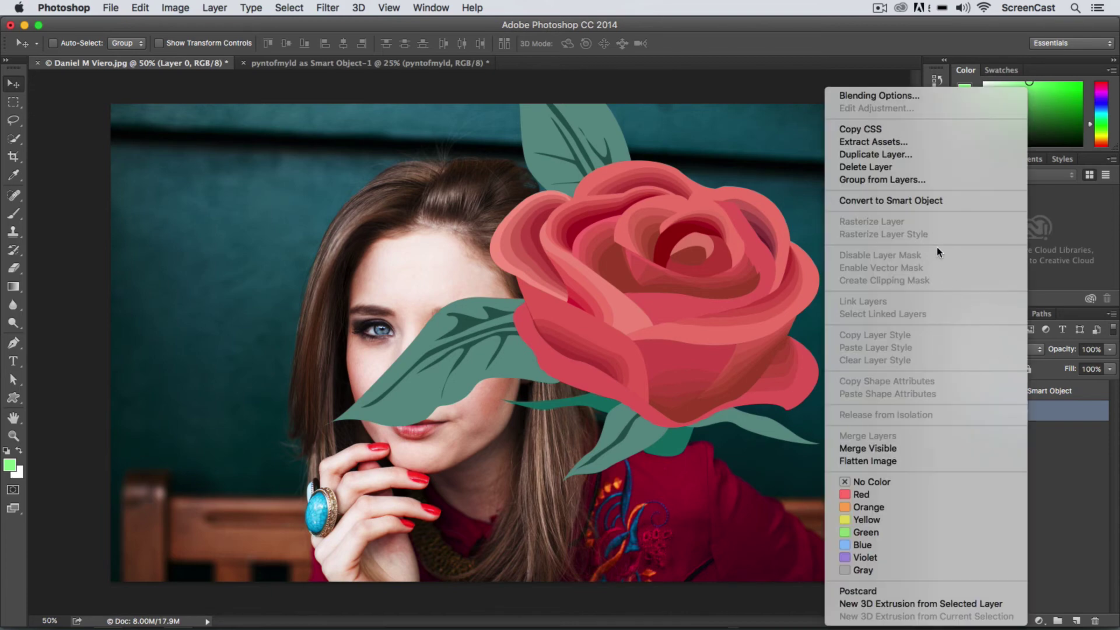
click(933, 200)
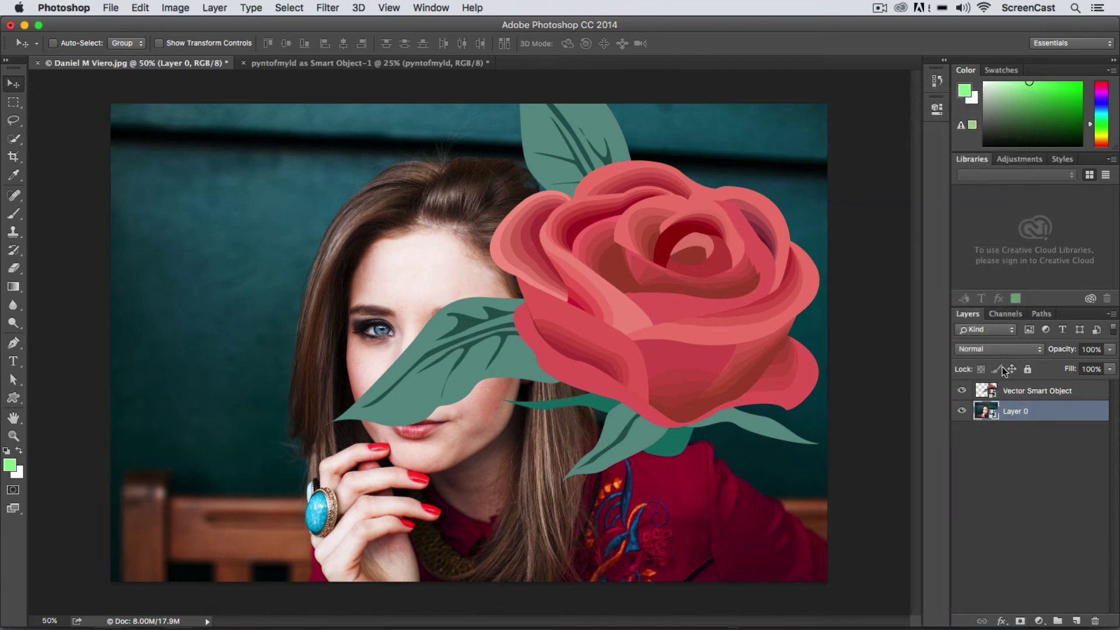
Scale the rose's Vector Smart Object layer down to about 240% and tuck it beside her head
key(super+t)
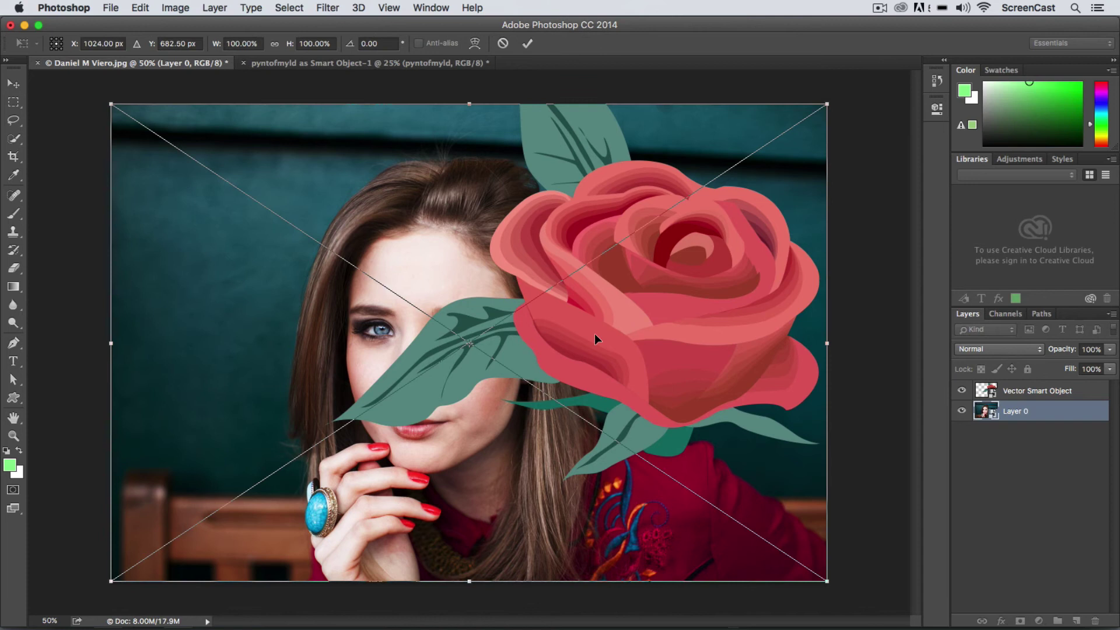
click(503, 43)
click(1017, 394)
key(super+t)
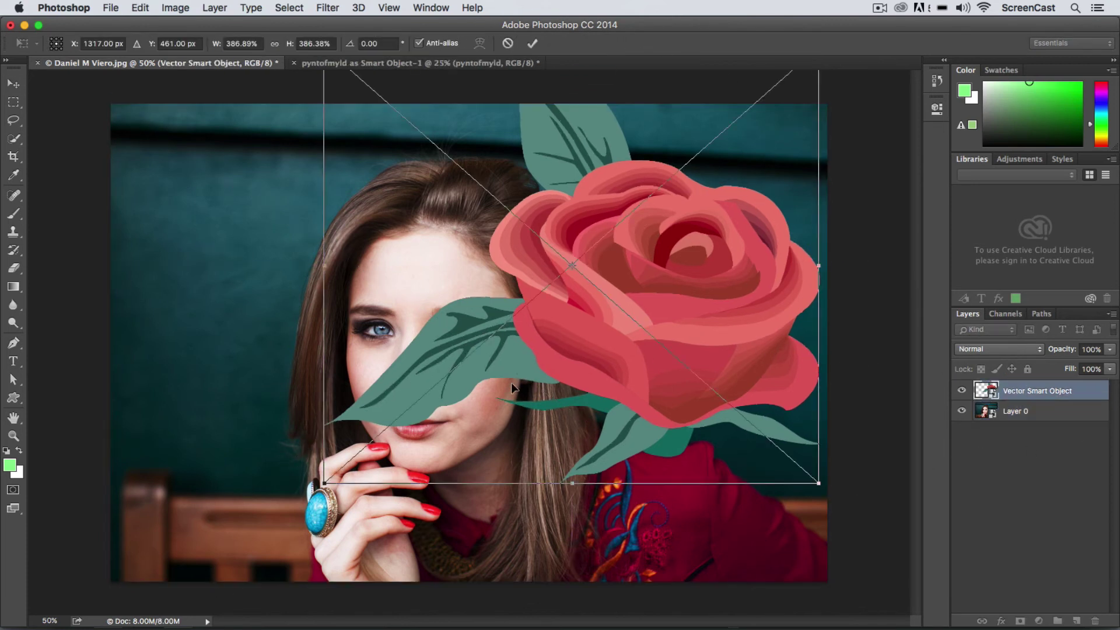
drag(325, 482, 511, 317)
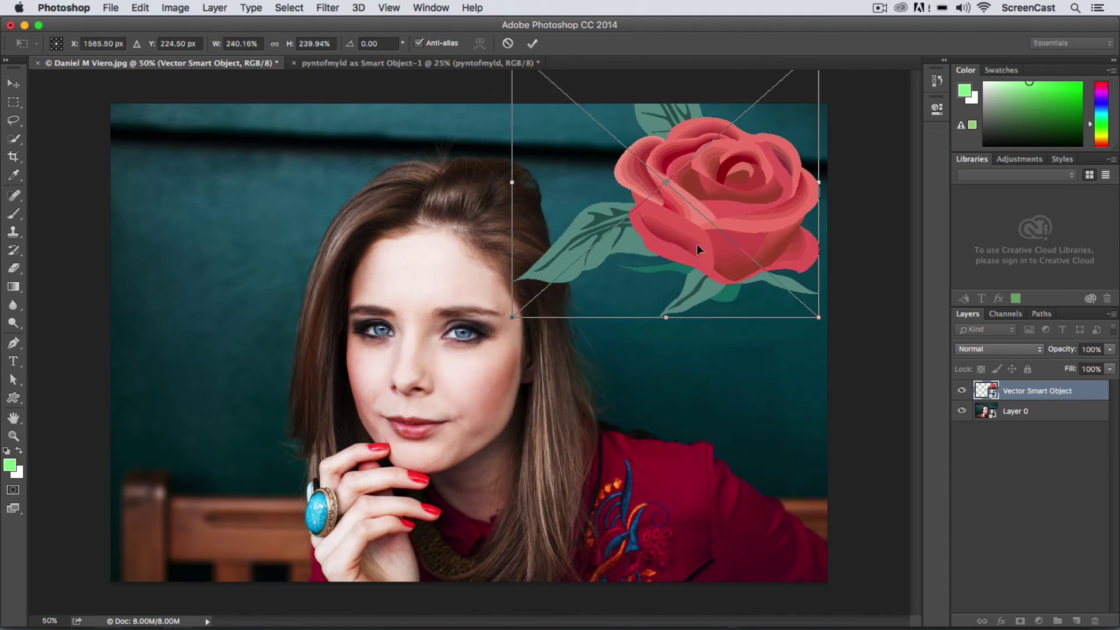
drag(696, 244, 718, 286)
click(532, 43)
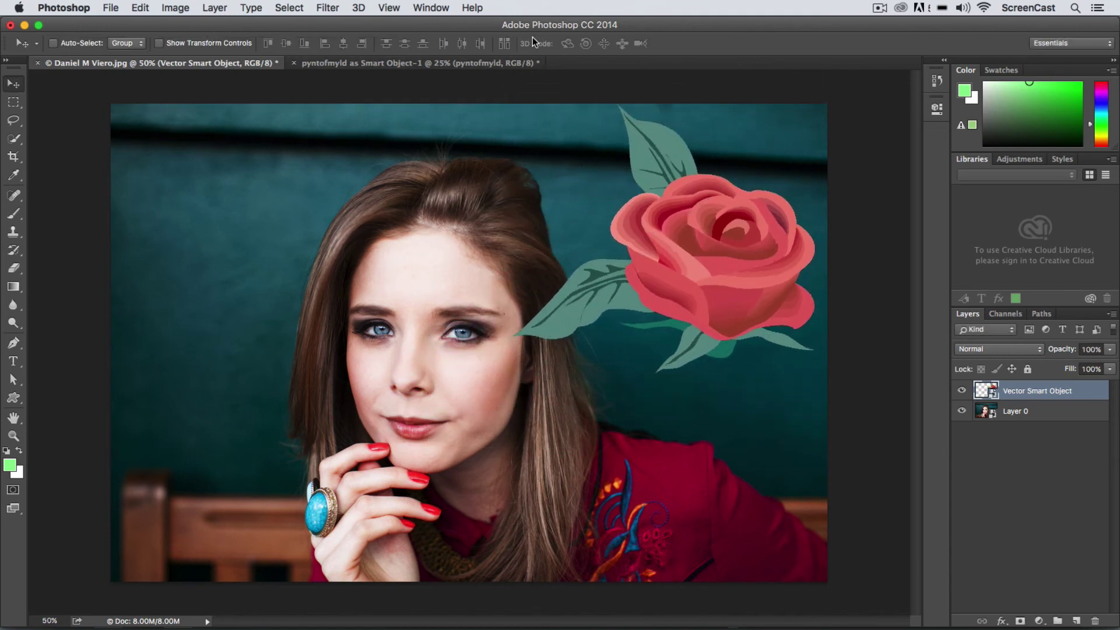
Open the Vector Smart Object layer's contents in Illustrator, acknowledging the save reminder
double_click(992, 396)
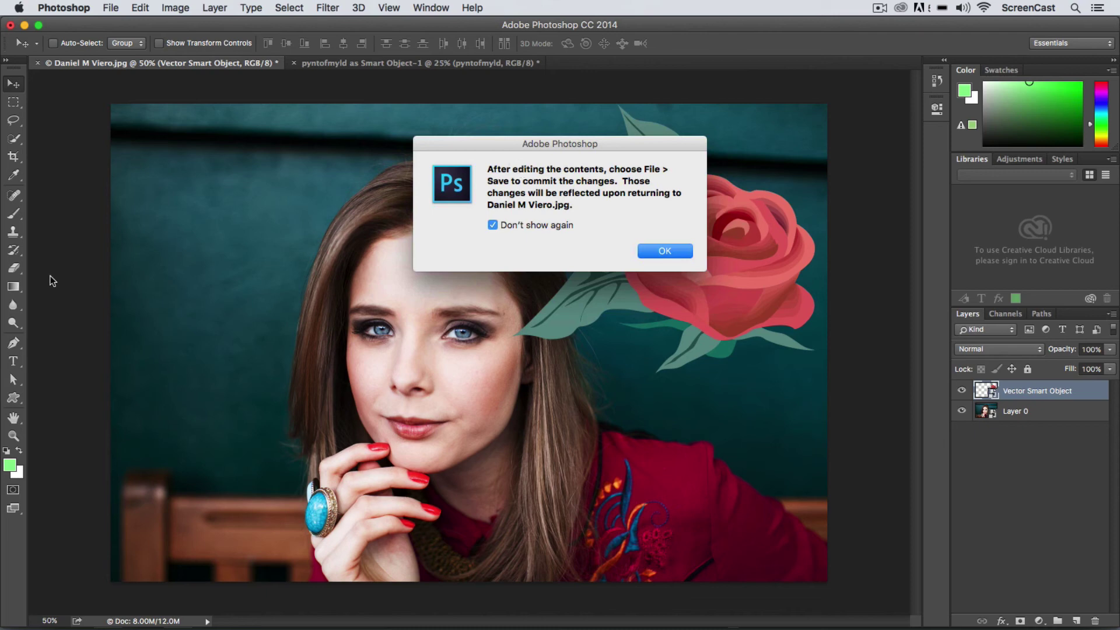
click(650, 251)
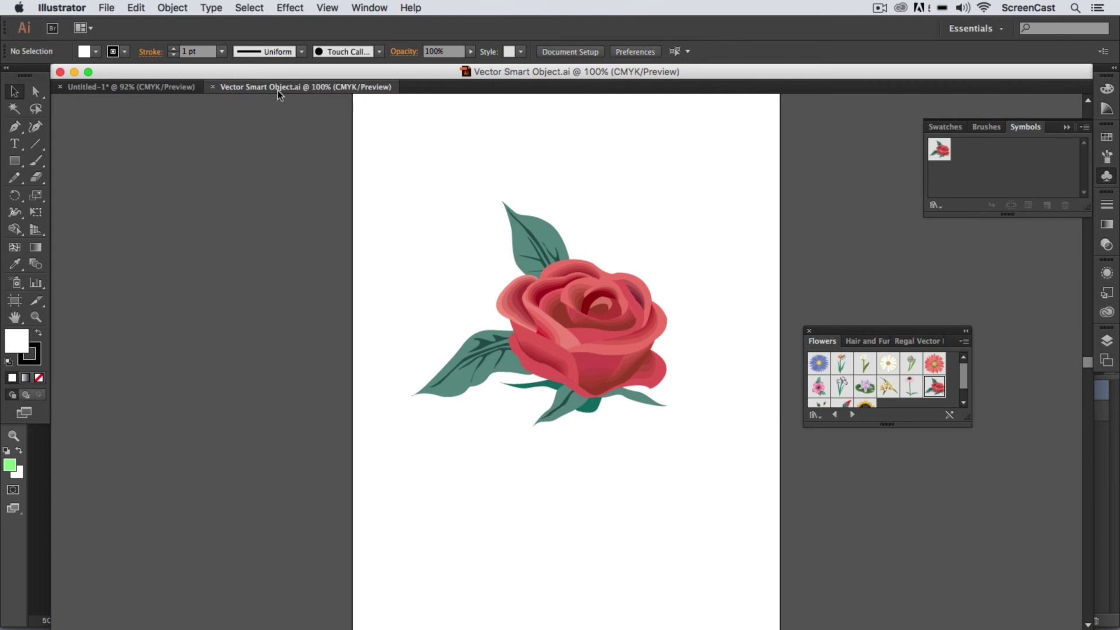
Select the Red Rose symbol instance and enter editing mode for its symbol definition
click(626, 347)
click(613, 331)
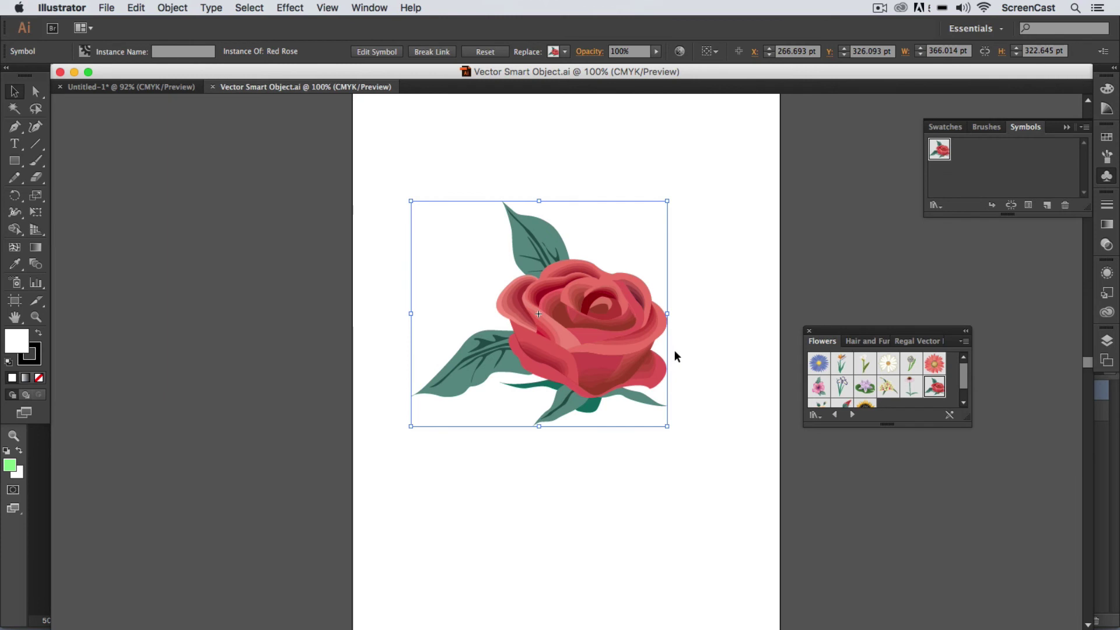
key(a)
click(670, 467)
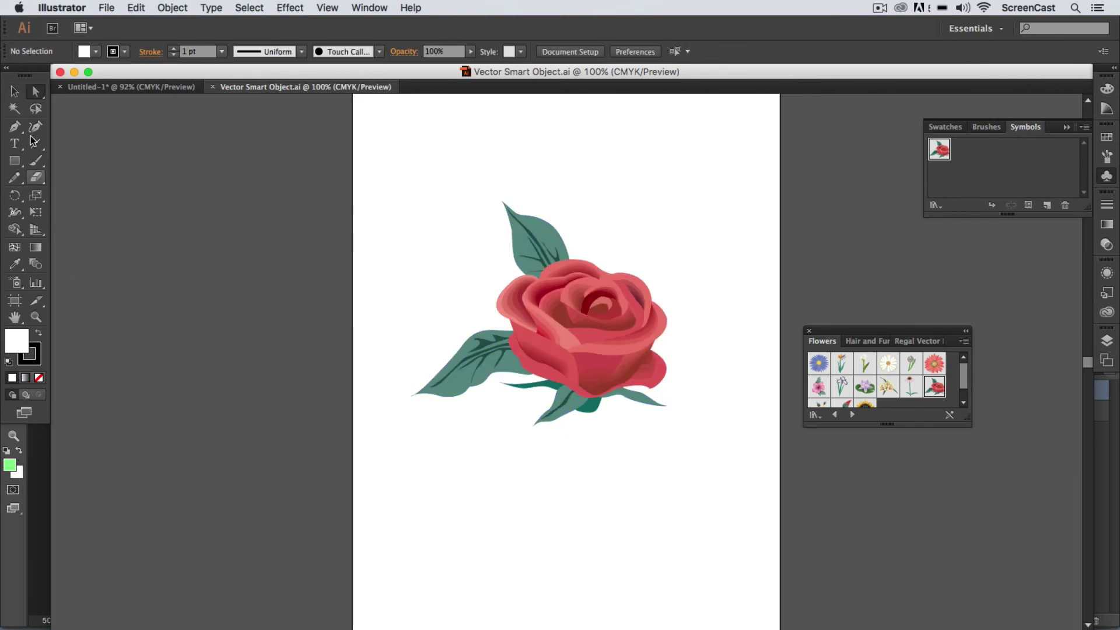
click(580, 336)
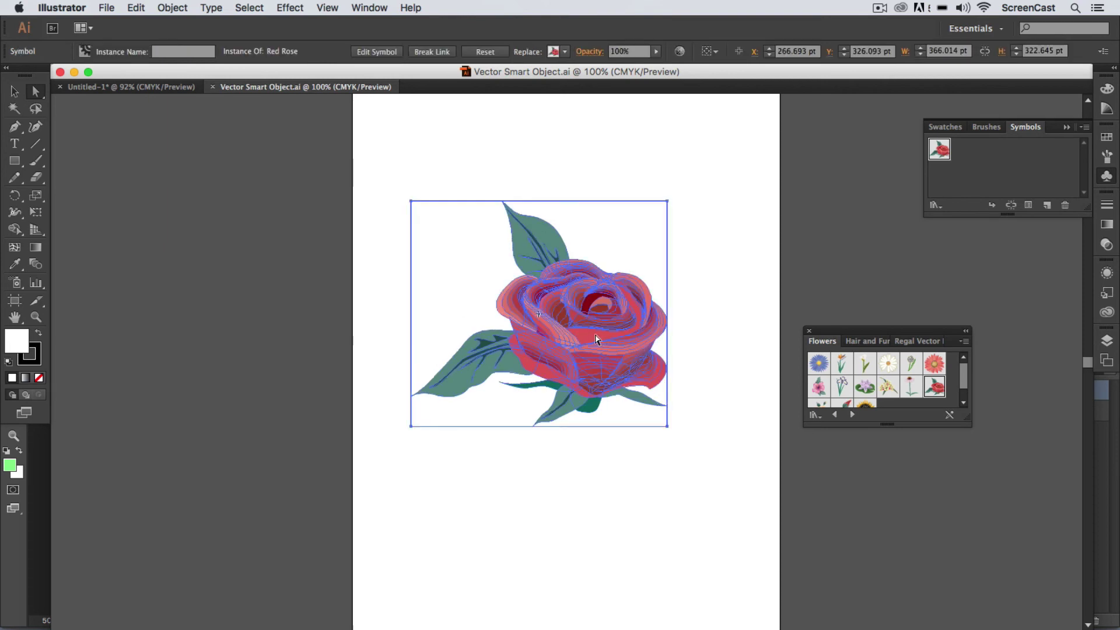
key(v)
double_click(591, 334)
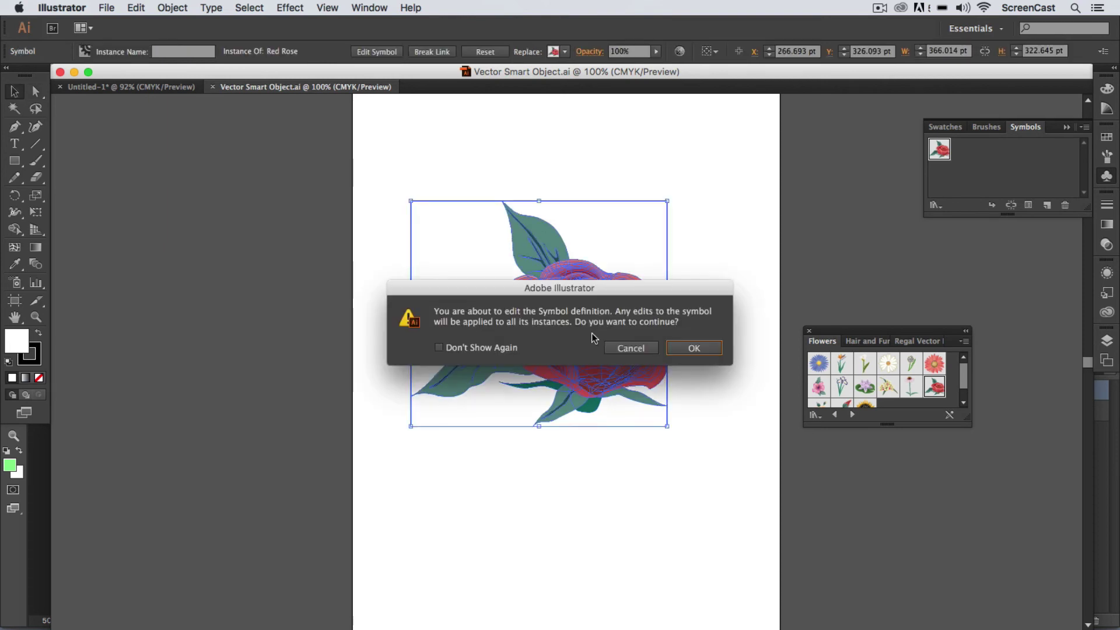
click(682, 349)
Zoom in on the rose and fill one inner petal with blue 5EA4DD
key(z)
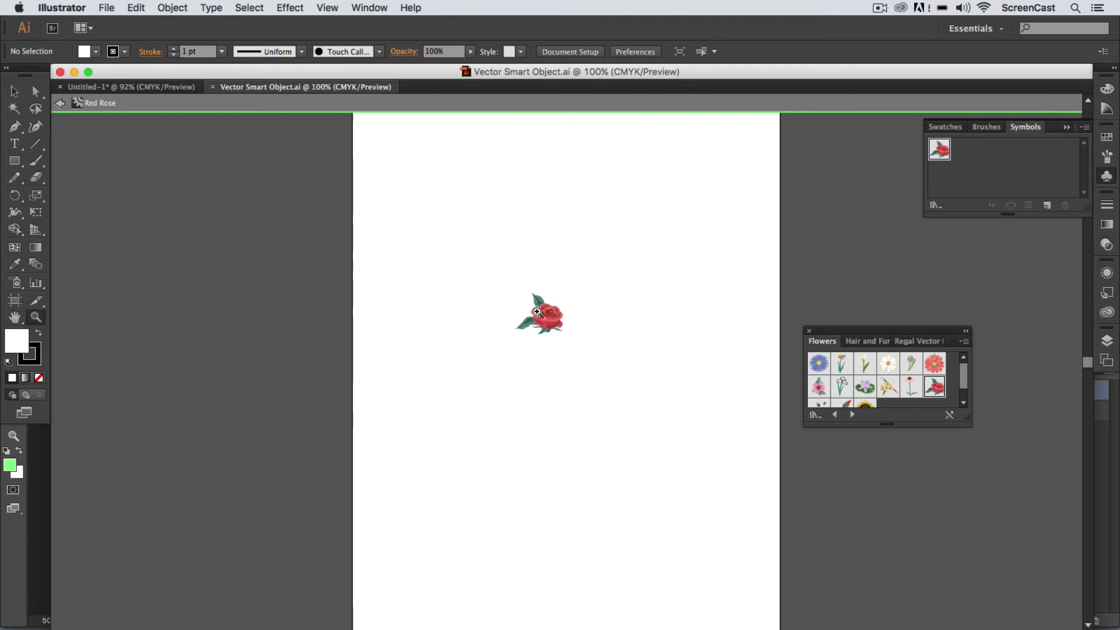
drag(489, 187, 683, 559)
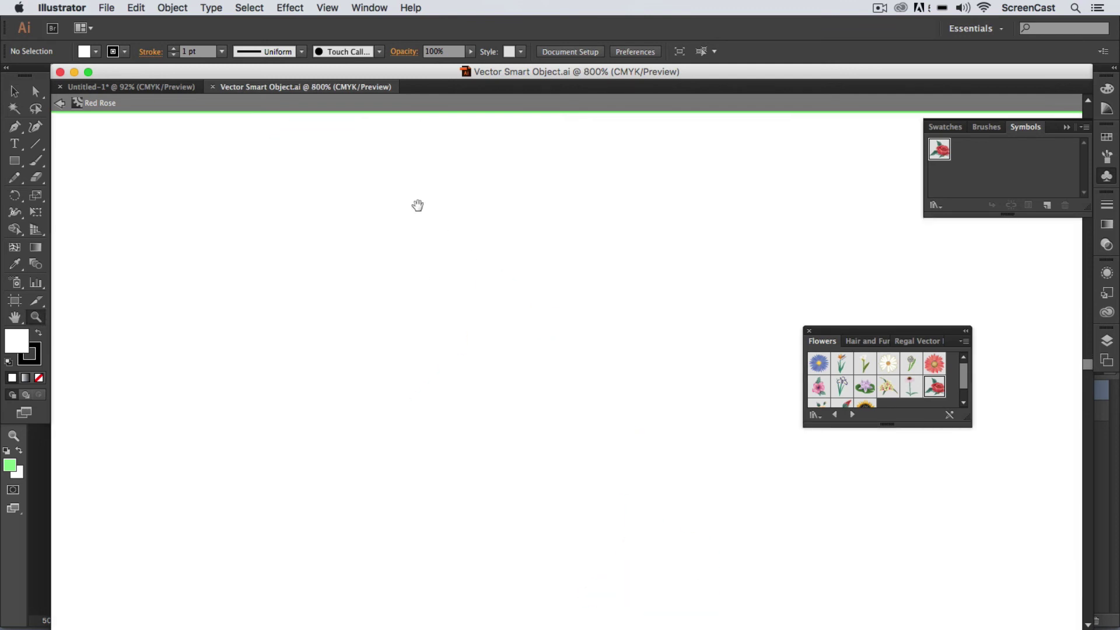
scroll(417, 205, up, 10)
key(a)
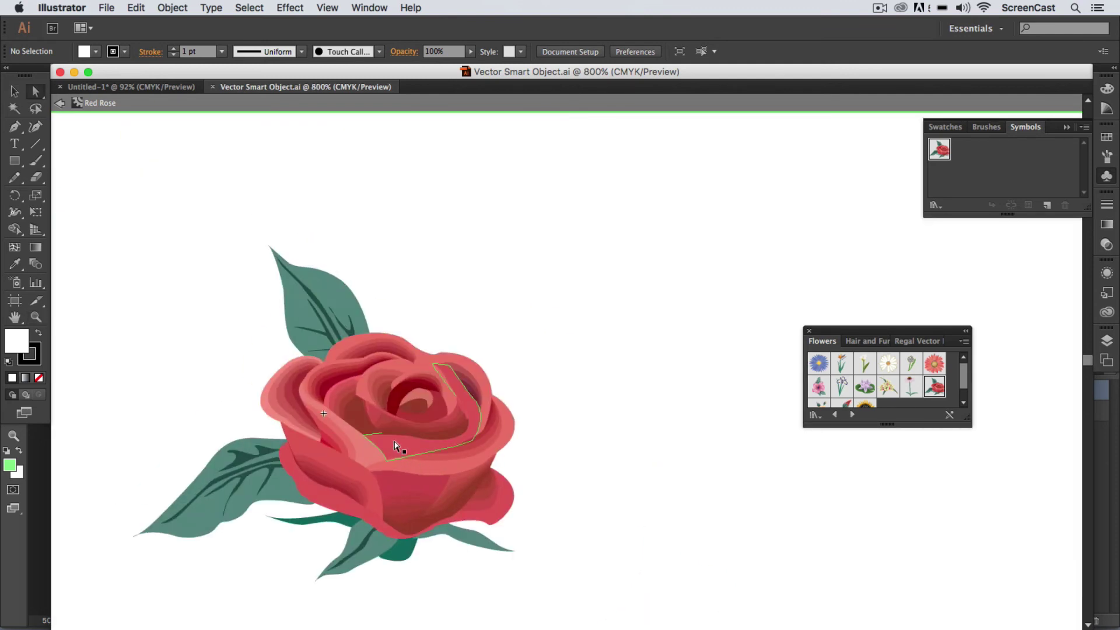
click(395, 445)
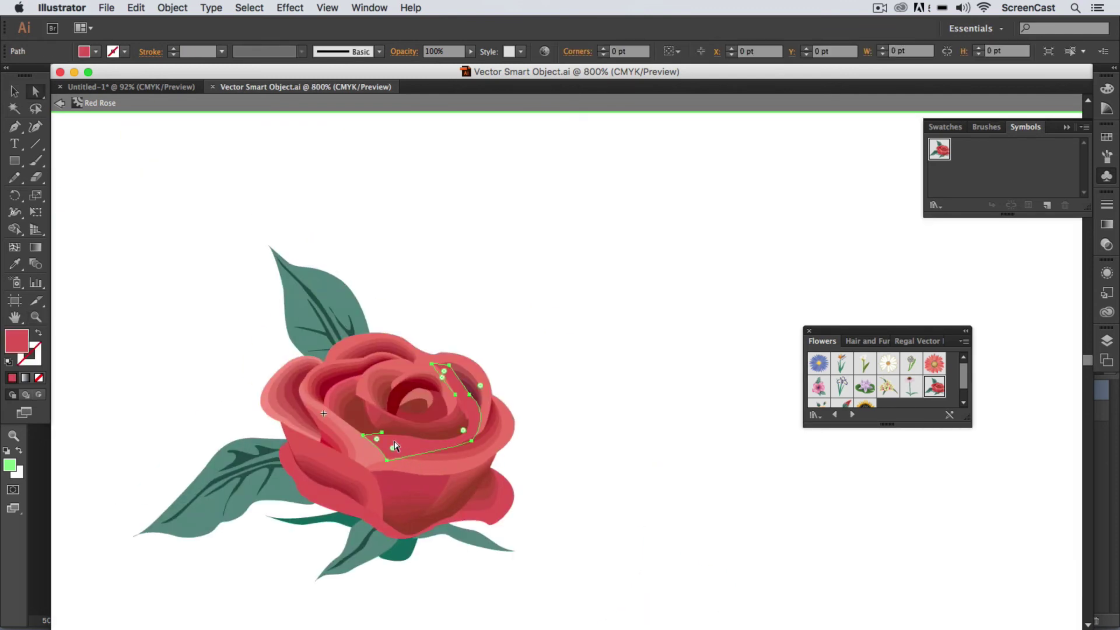
double_click(18, 344)
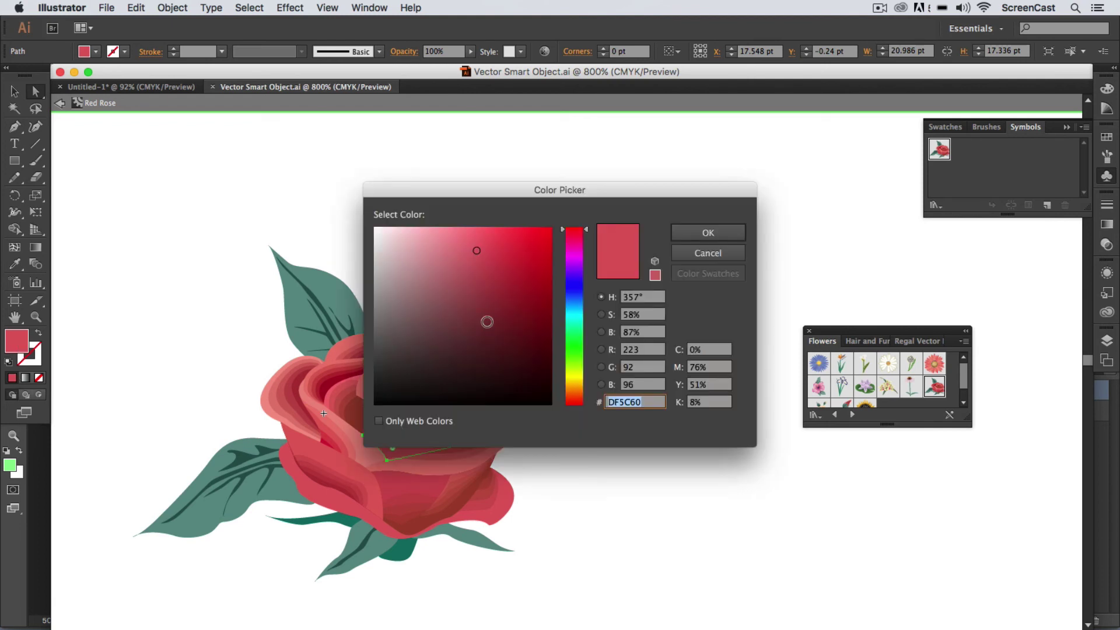
text(5EA4DD)
drag(698, 221, 919, 417)
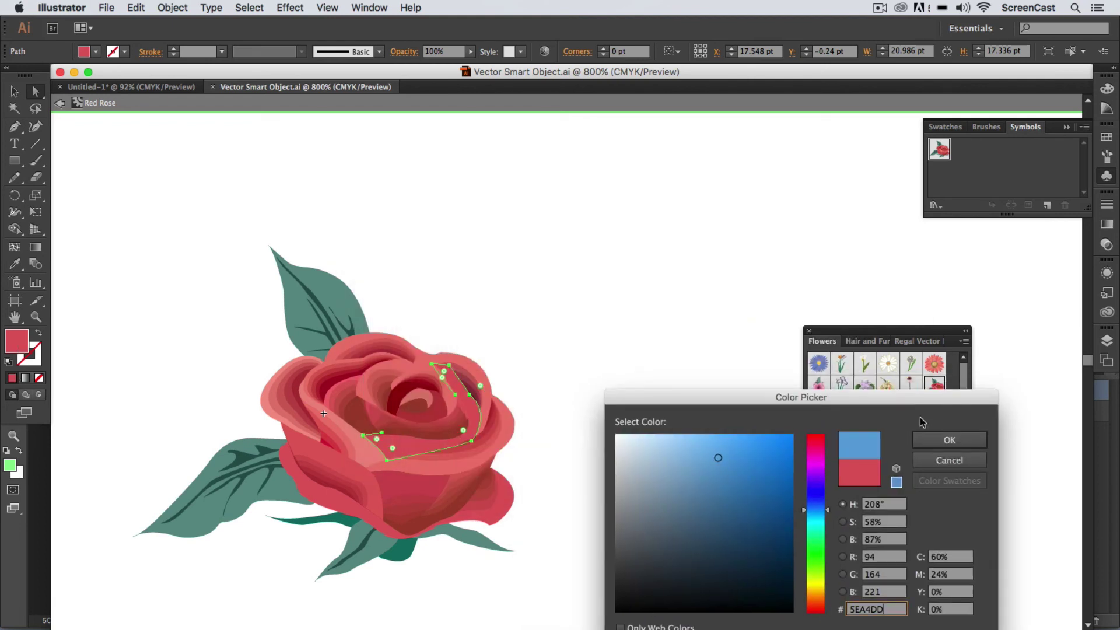
click(965, 442)
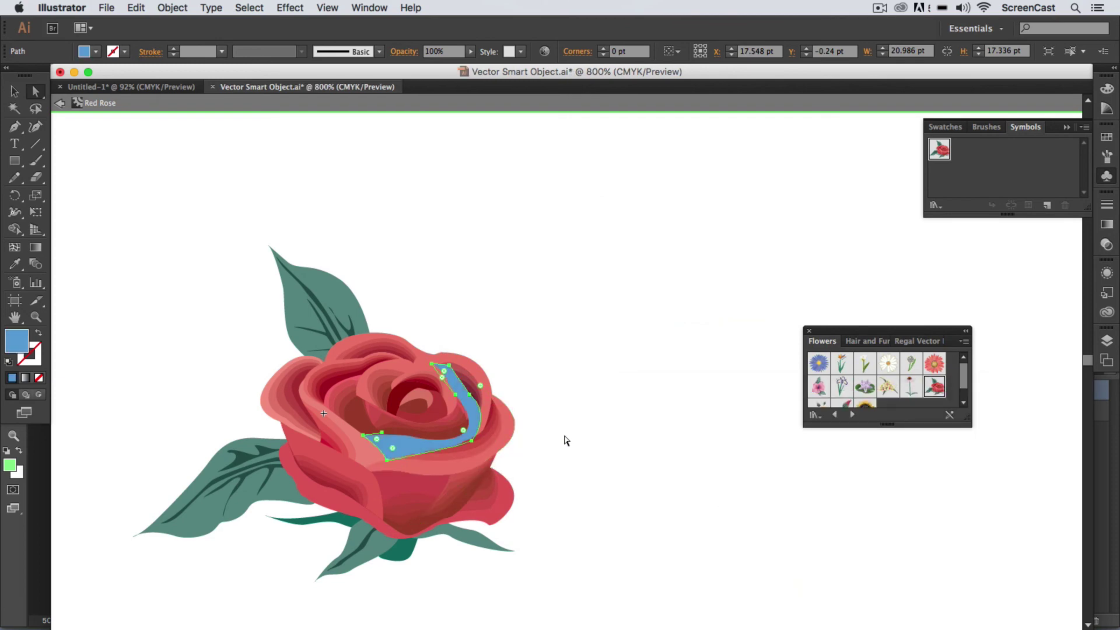
Exit symbol editing, zoom back out and save Vector Smart Object.ai
click(59, 107)
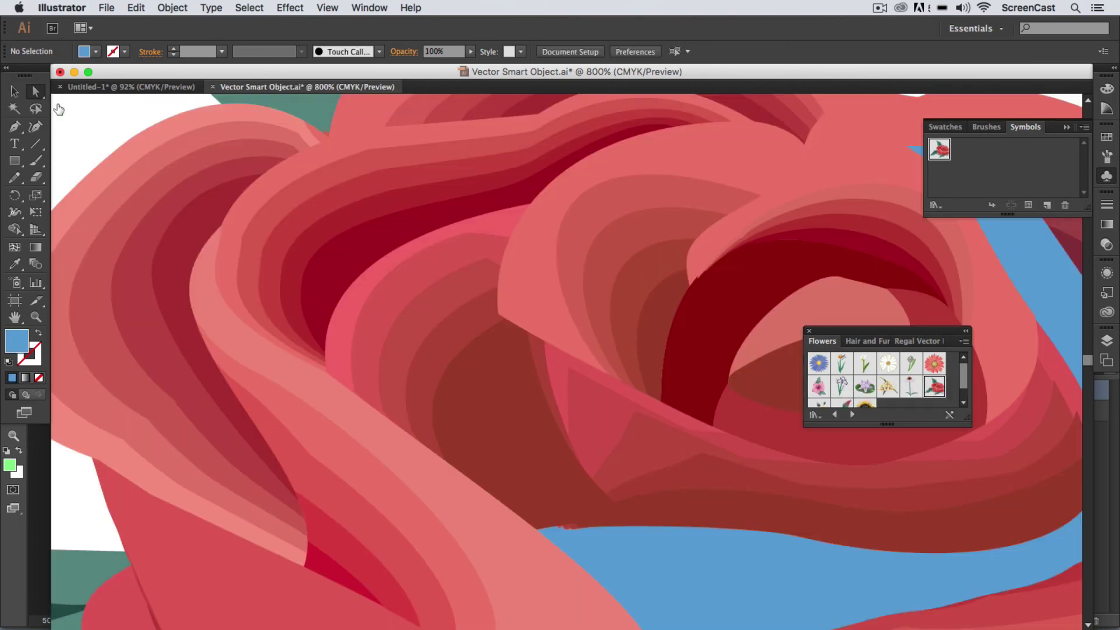
alt+super+click(618, 392)
alt+super+click(618, 391)
alt+super+click(618, 392)
alt+super+click(618, 392)
alt+super+click(619, 392)
alt+super+click(620, 392)
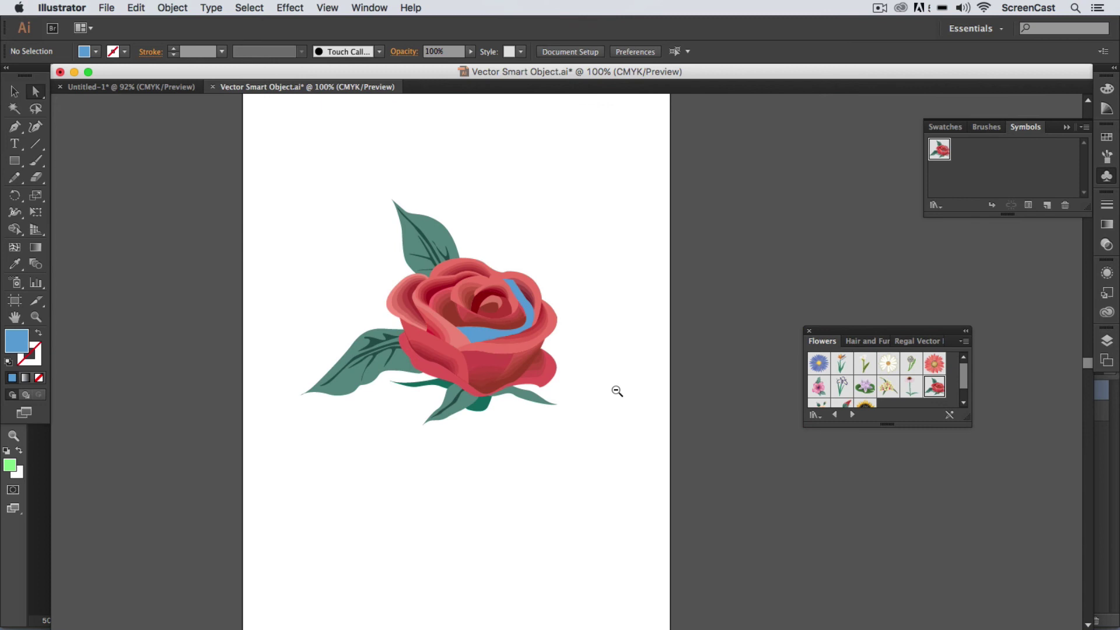
key(super+s)
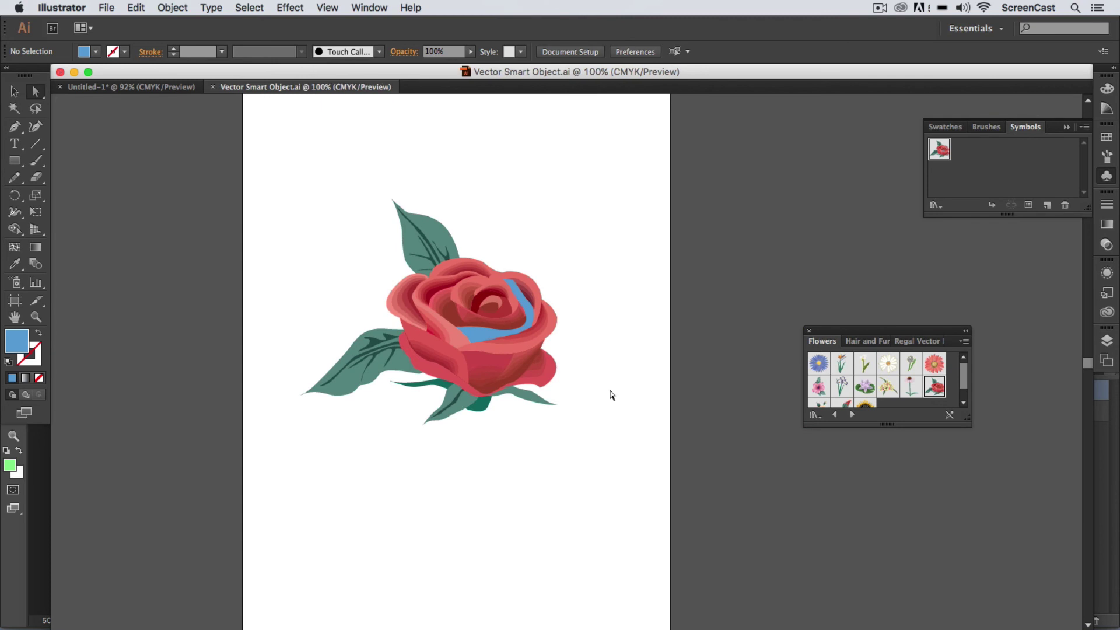
click(535, 282)
click(550, 290)
Switch back to Photoshop and select the Layer 0 photo layer
key(super+Tab)
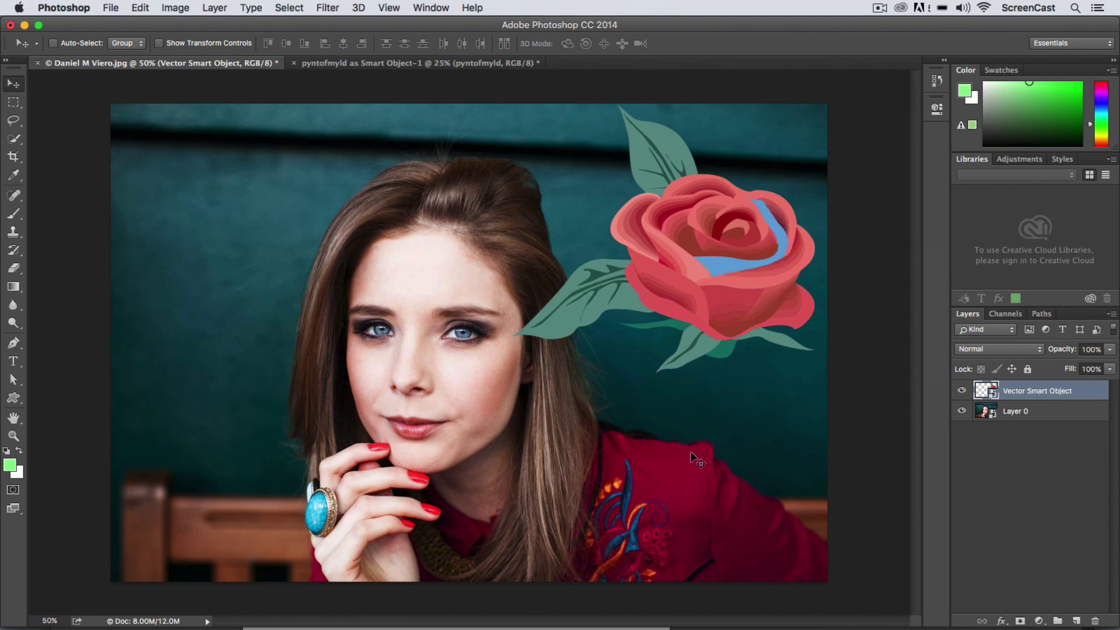
click(1000, 413)
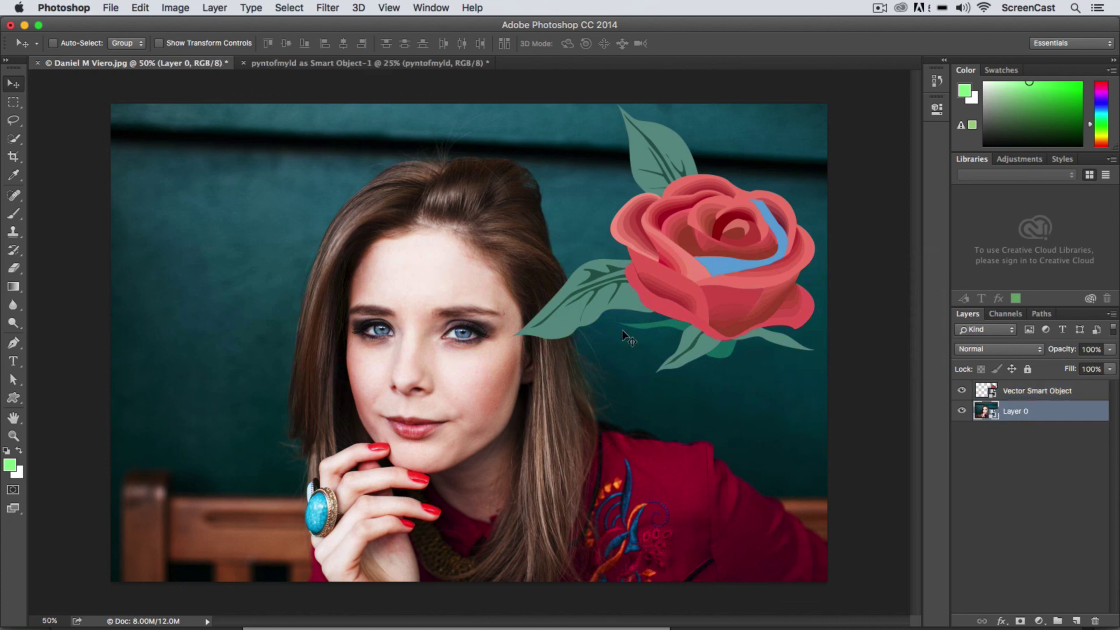
Open Layer 0.psb, brush a green looping stroke across the photo, and save it
double_click(989, 411)
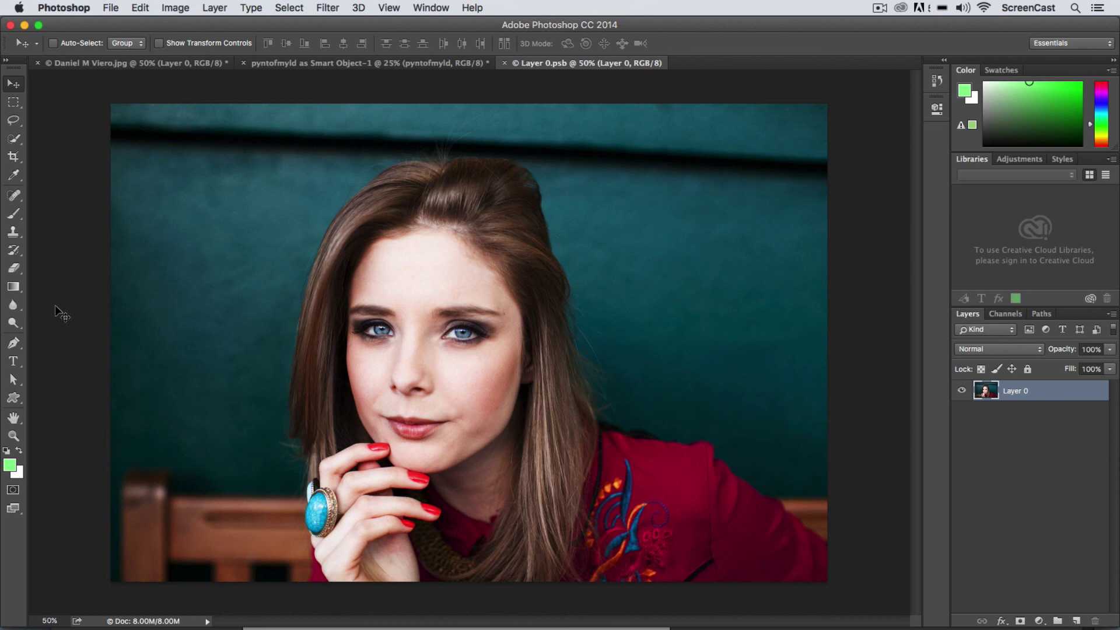
key(b)
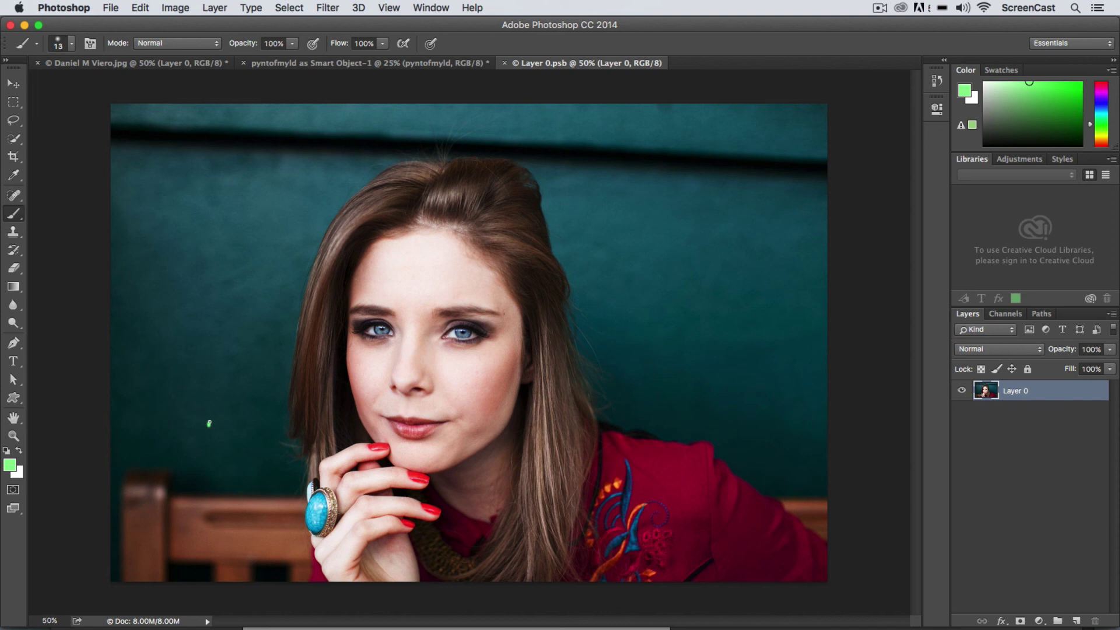
mouse_move(209, 424)
mouse_down()
mouse_move(341, 289)
mouse_move(393, 192)
mouse_move(505, 391)
mouse_move(825, 386)
mouse_up()
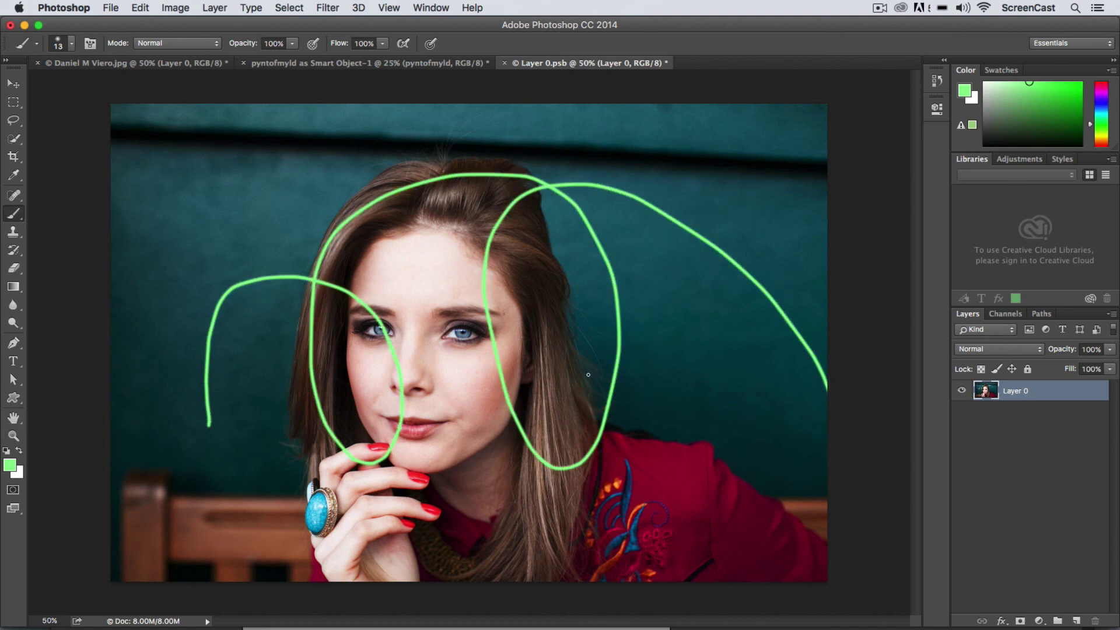
key(super+s)
click(98, 66)
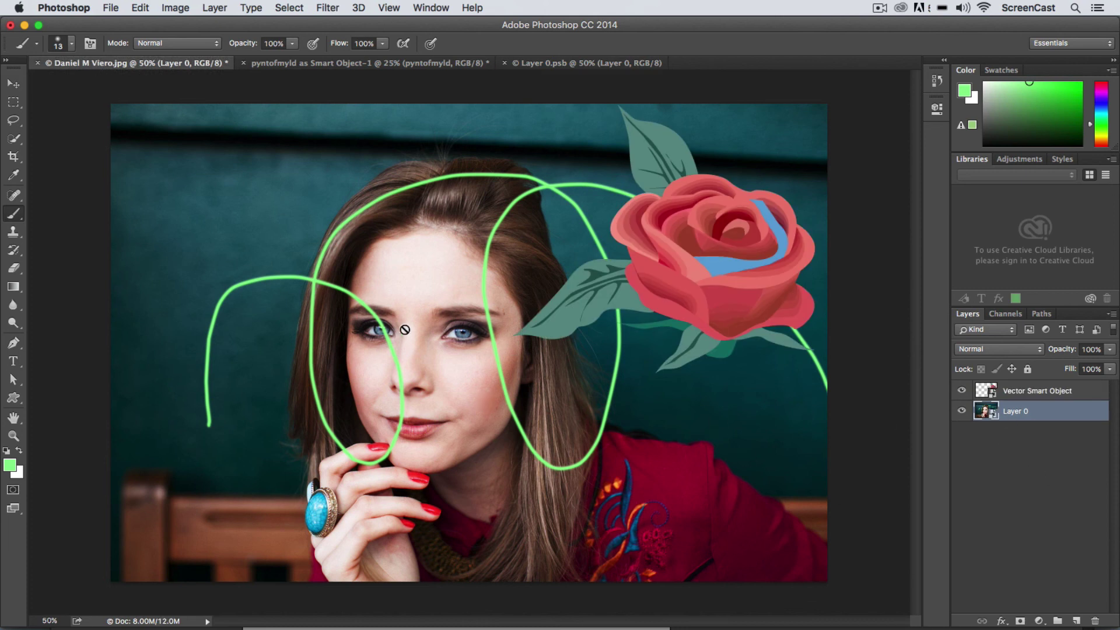
click(552, 65)
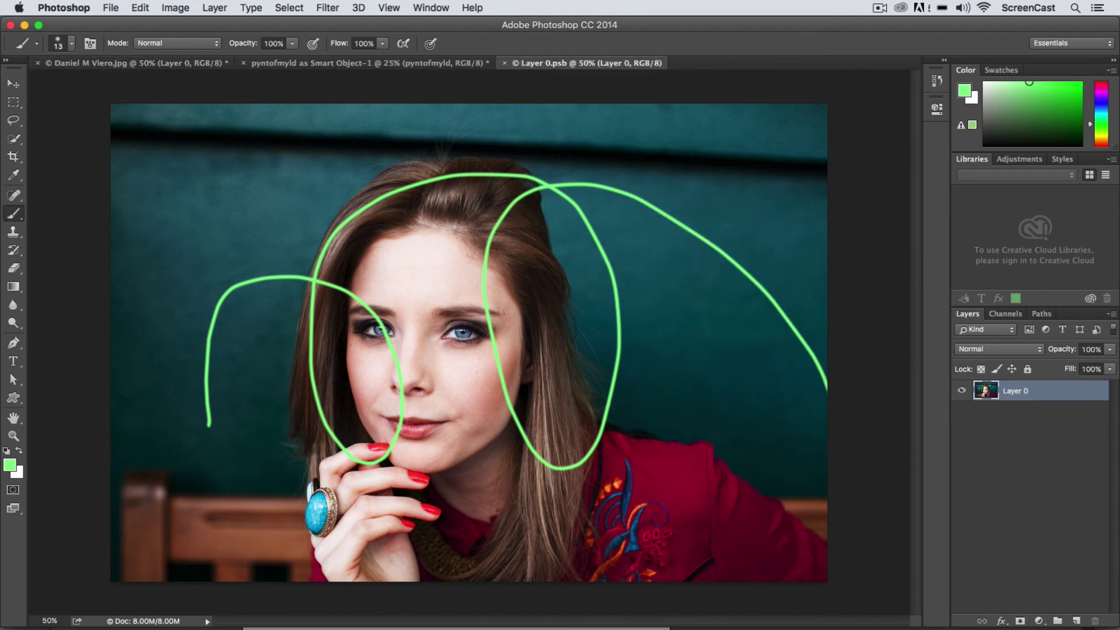
Set the foreground painting colour to a bright blue
click(9, 465)
click(835, 539)
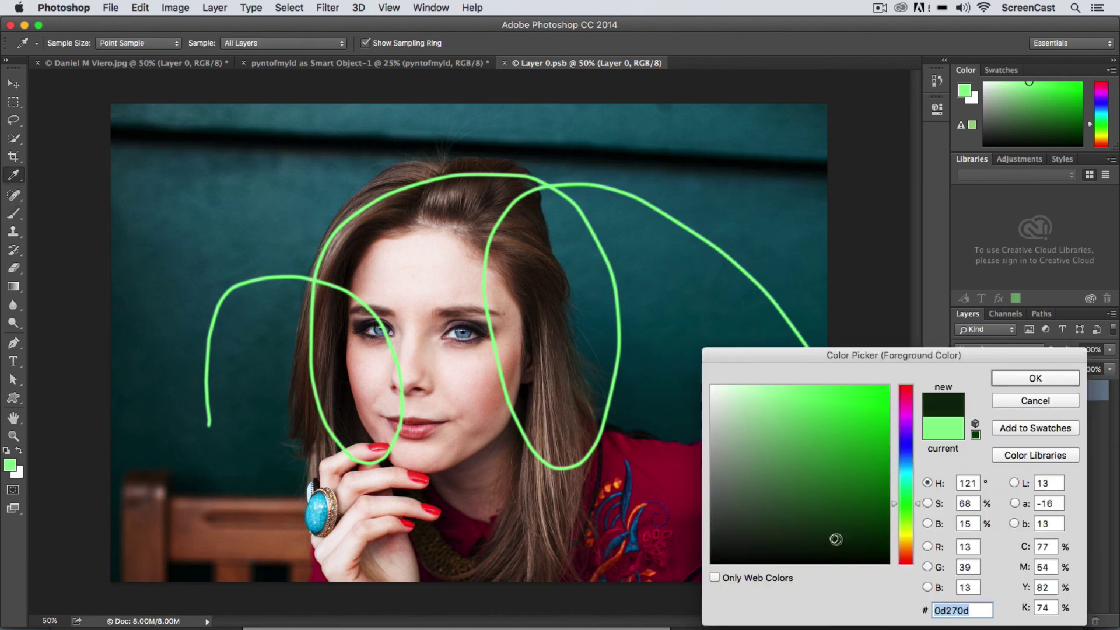
click(863, 526)
click(906, 454)
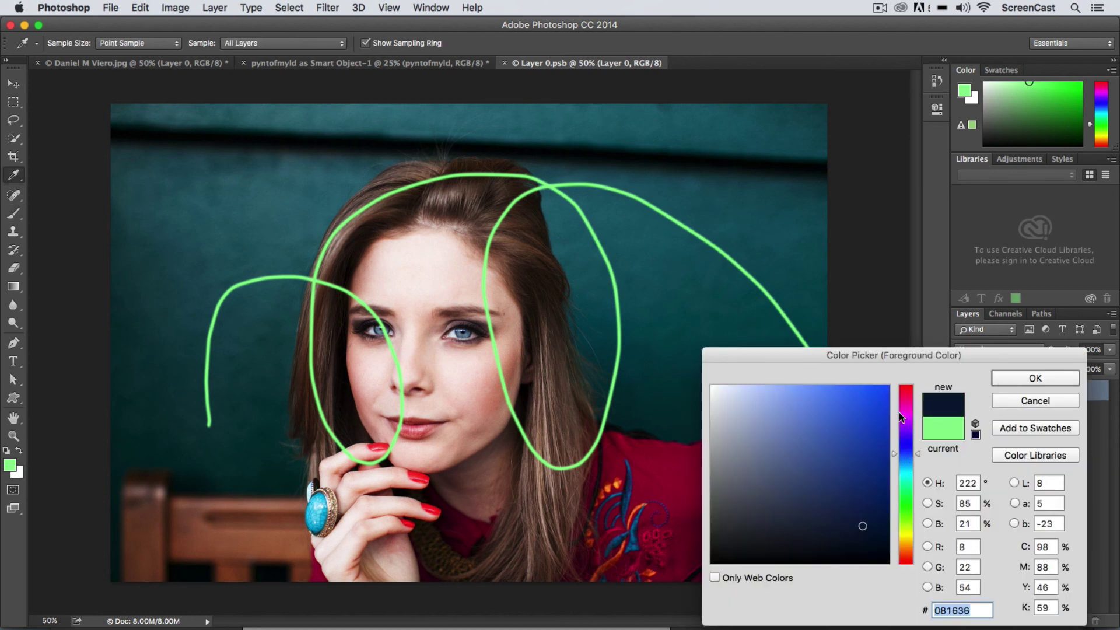
click(868, 408)
click(1034, 378)
Paint blue looping strokes over the forehead and left side, then save Layer 0.psb
key(b)
mouse_move(765, 337)
mouse_down()
mouse_move(452, 195)
mouse_move(111, 254)
mouse_up()
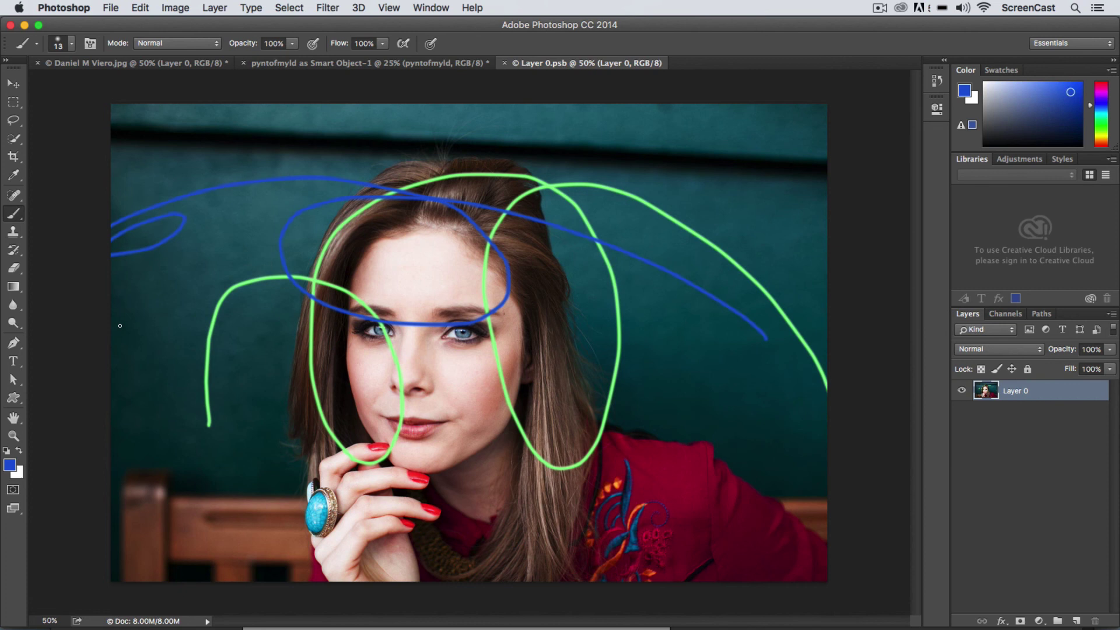
drag(119, 325, 349, 379)
click(81, 63)
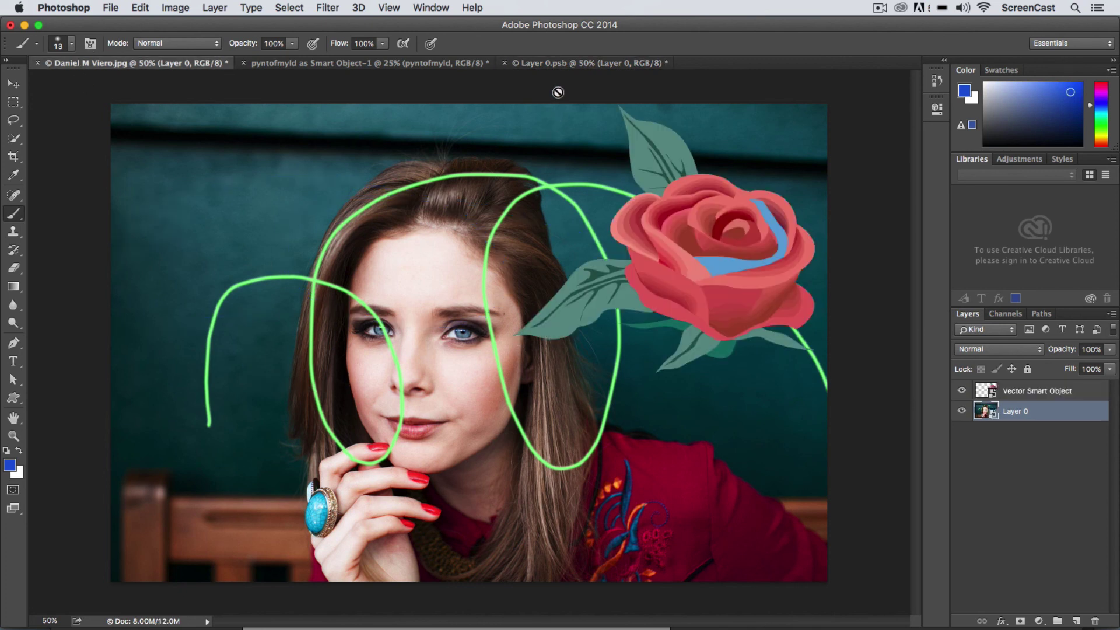
click(559, 63)
key(super+s)
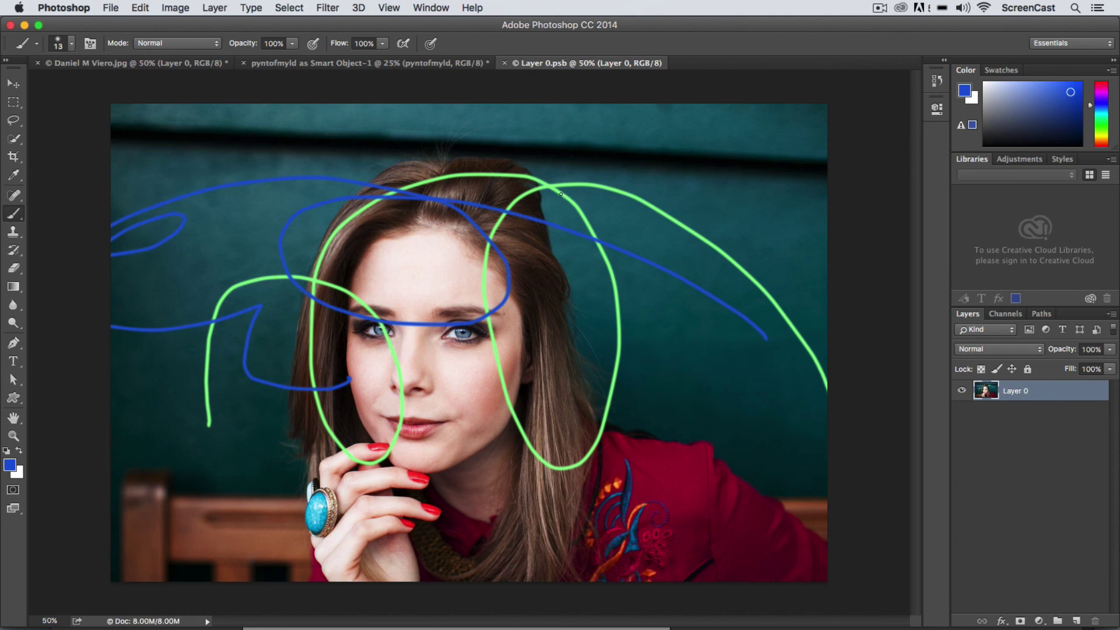
click(143, 64)
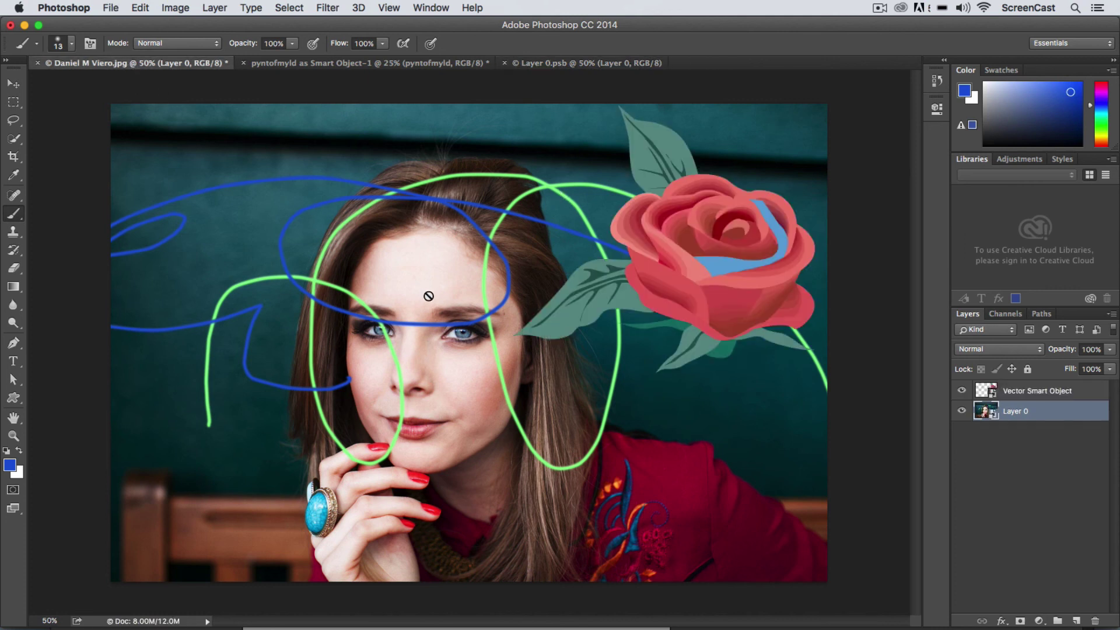